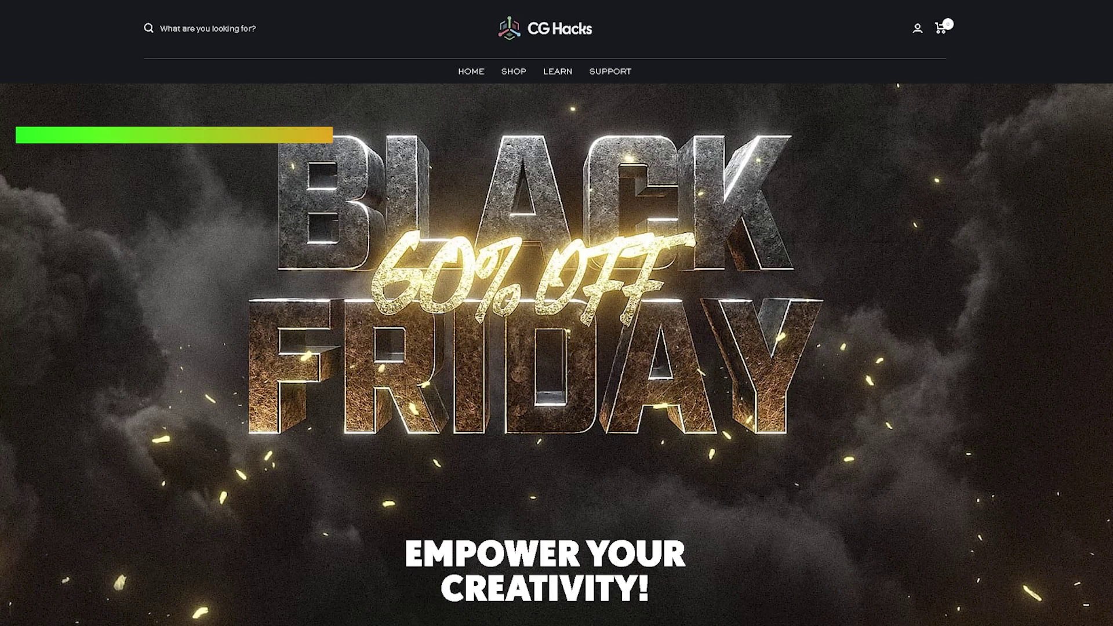
Step: Scroll to the Photoshop Collections on CG Hacks and open the Explosion FX product page
scroll(556, 330, down, 2)
scroll(557, 353, down, 6)
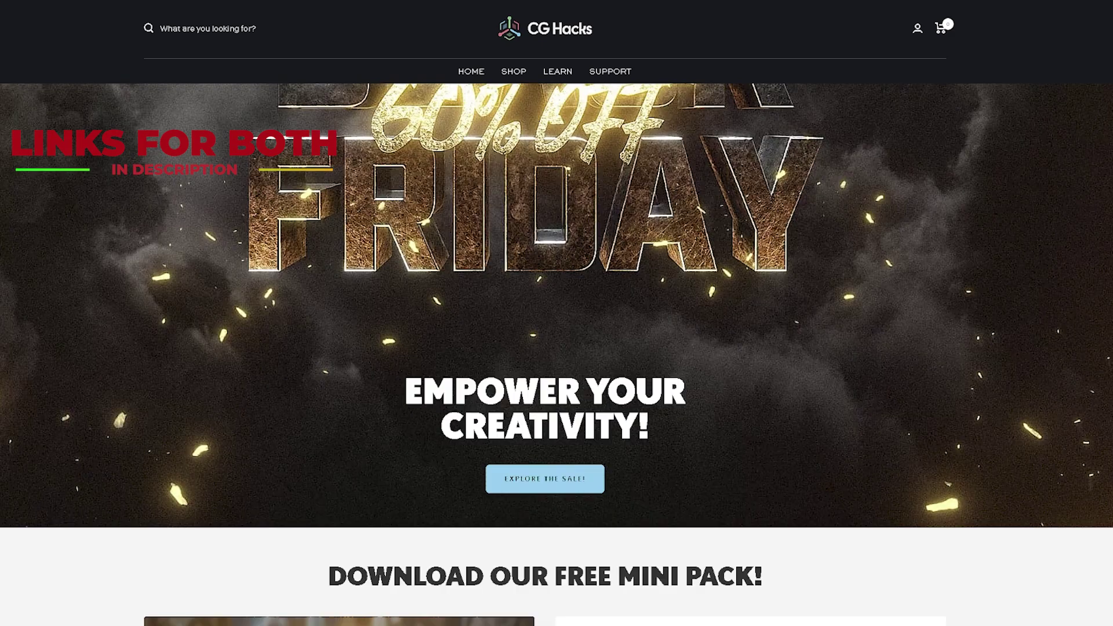
scroll(556, 354, down, 1)
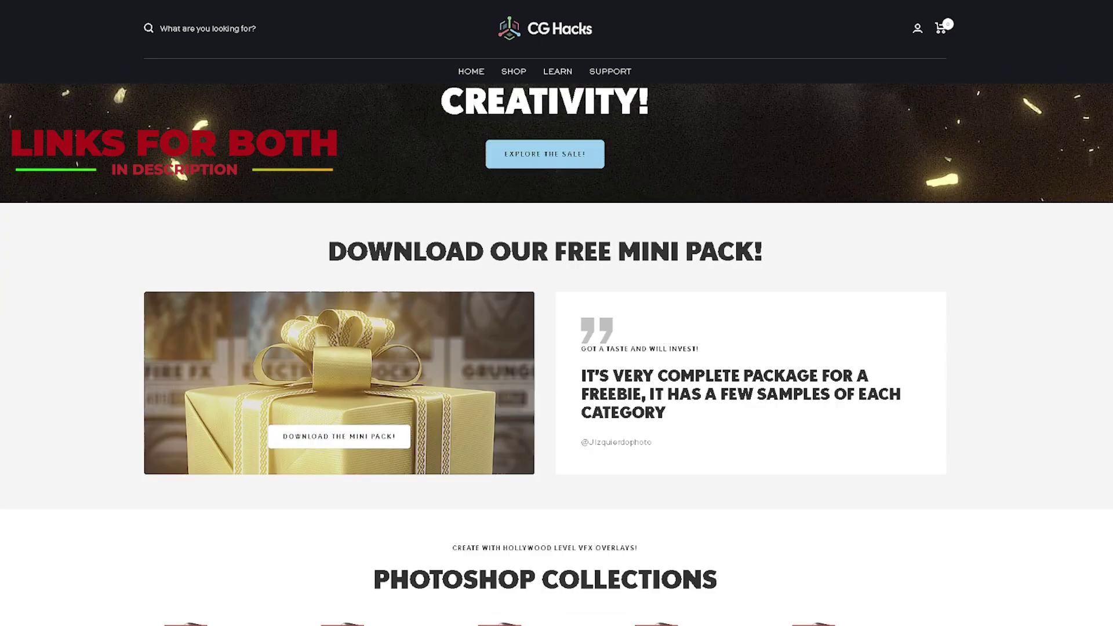
scroll(557, 354, down, 4)
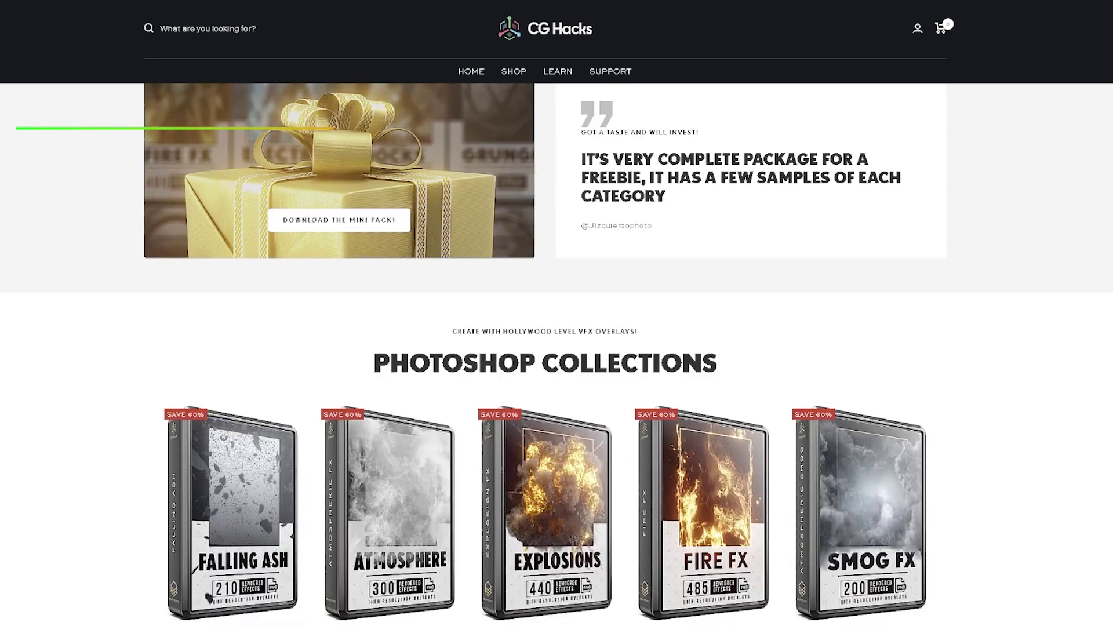
scroll(792, 376, down, 4)
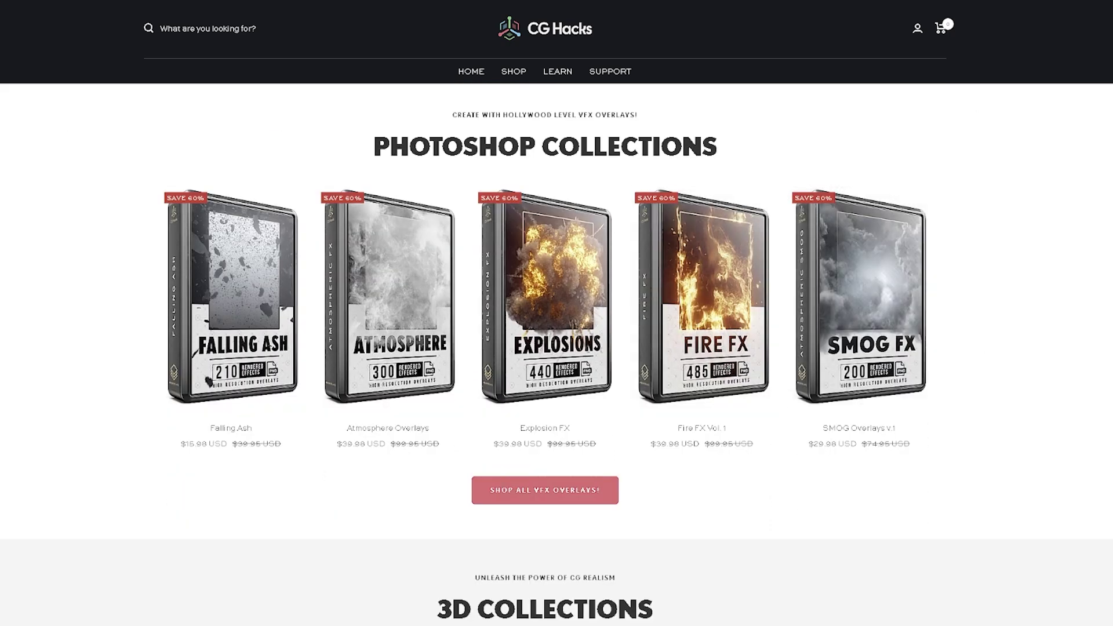
scroll(792, 376, down, 5)
scroll(701, 377, up, 7)
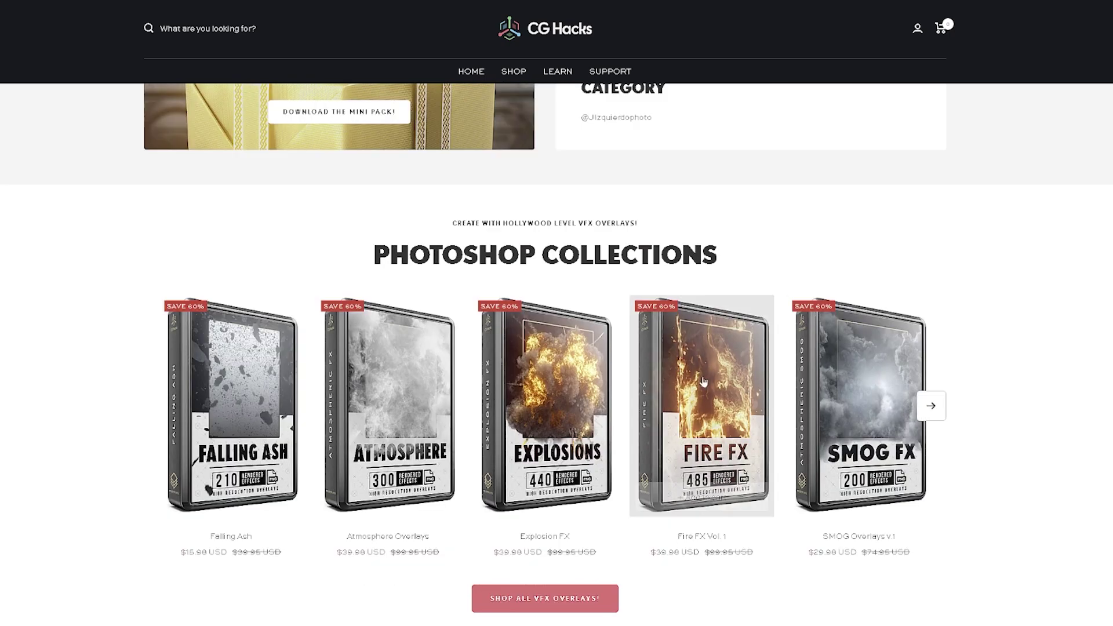
click(572, 430)
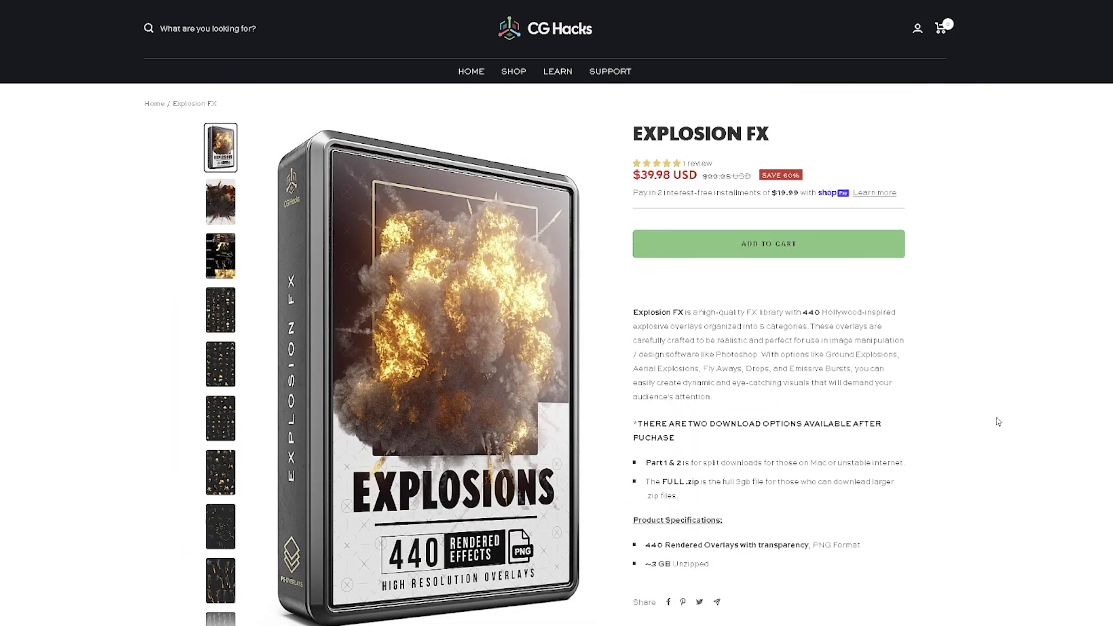
Step: Preview the Explosion FX thumbnails, including the grids of explosion overlays
click(221, 200)
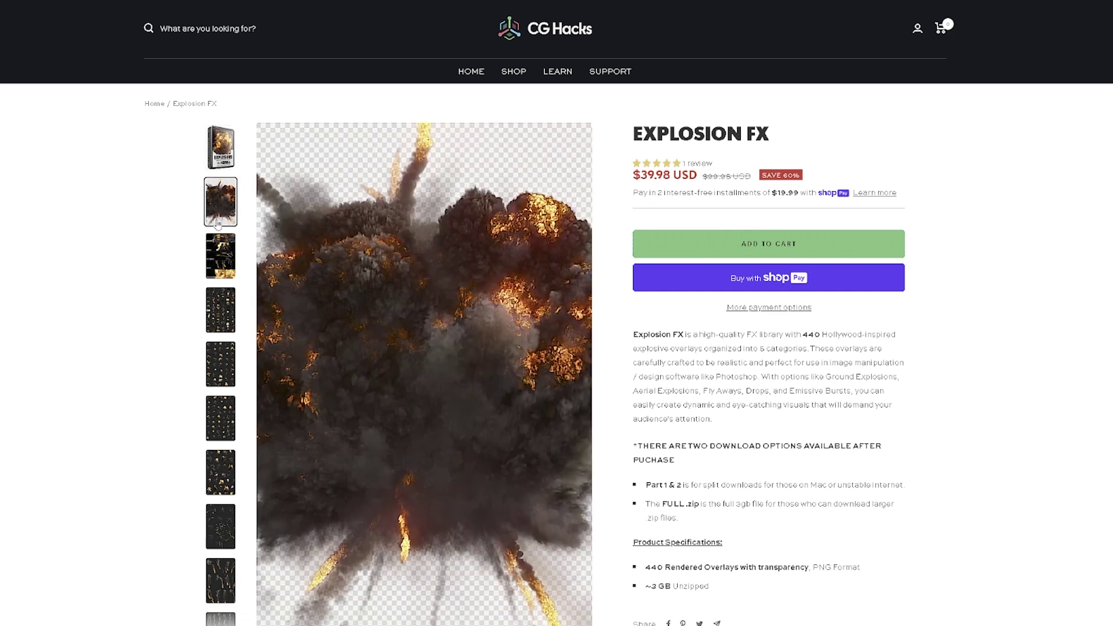
click(218, 259)
click(217, 313)
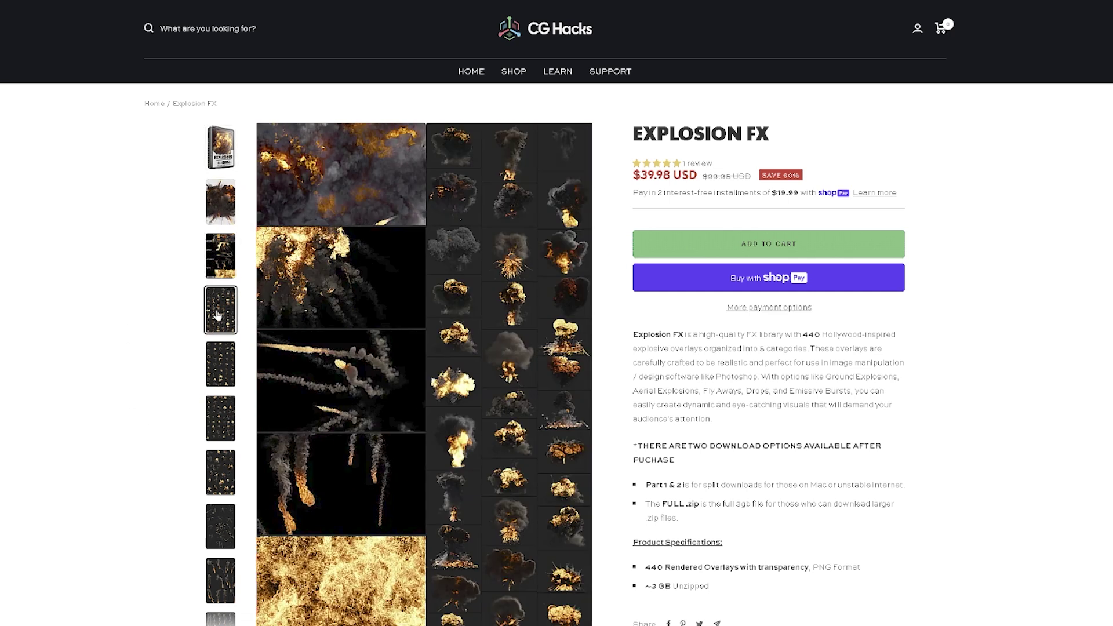
click(213, 367)
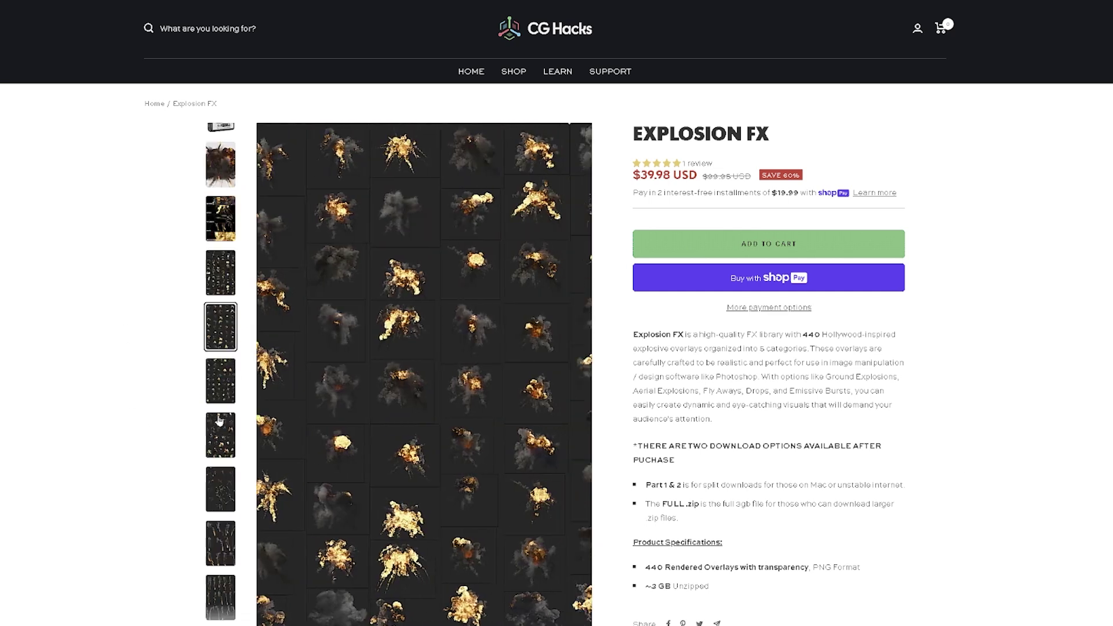
click(214, 367)
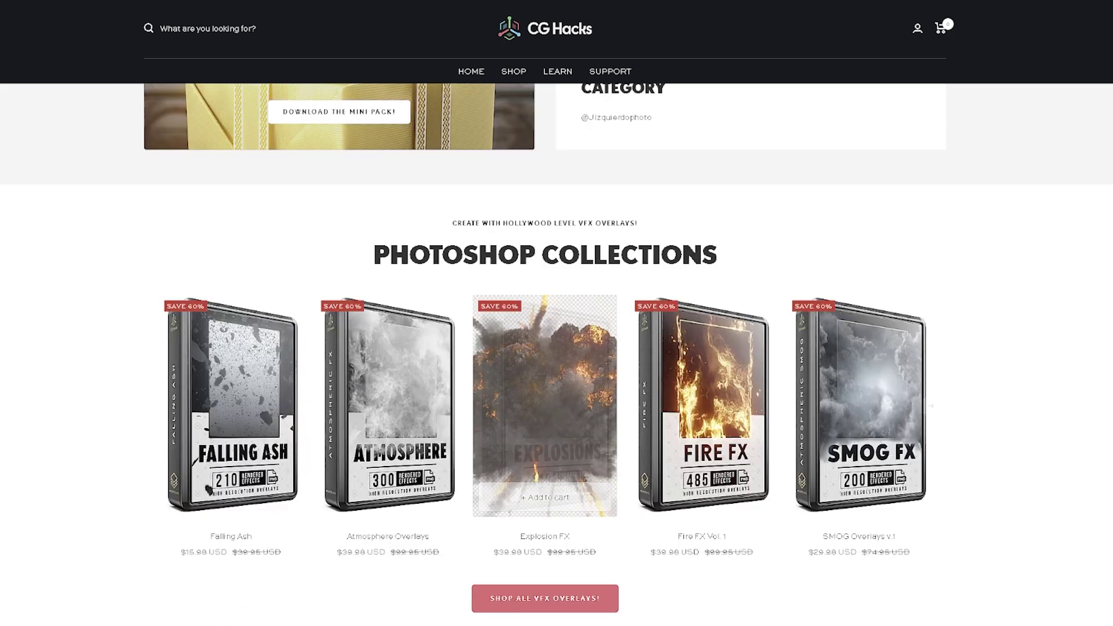
scroll(704, 325, down, 2)
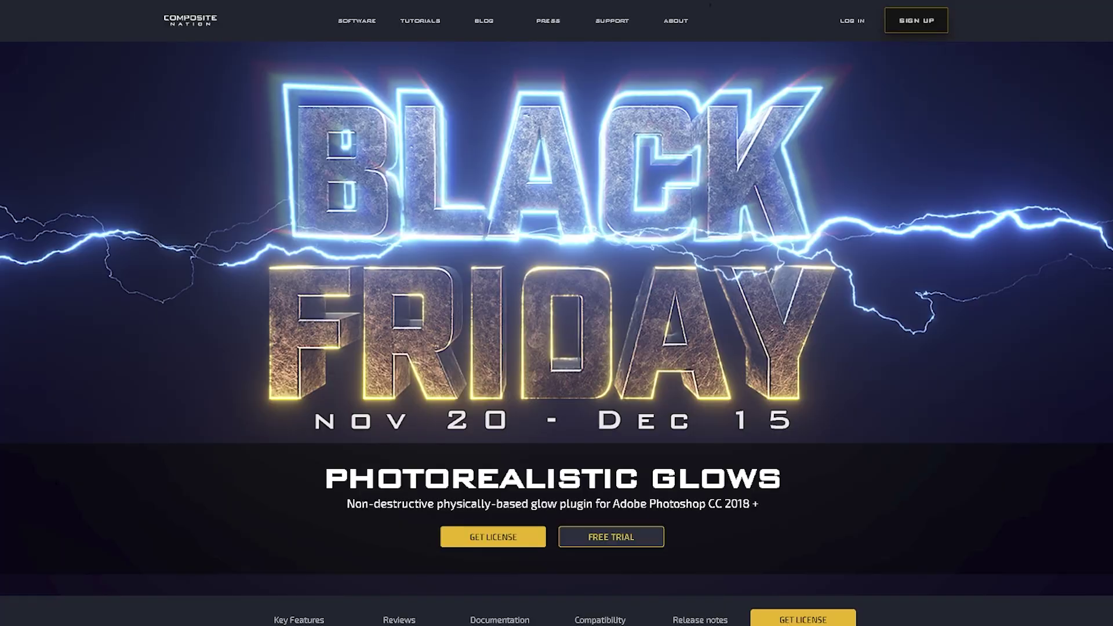
scroll(556, 333, down, 15)
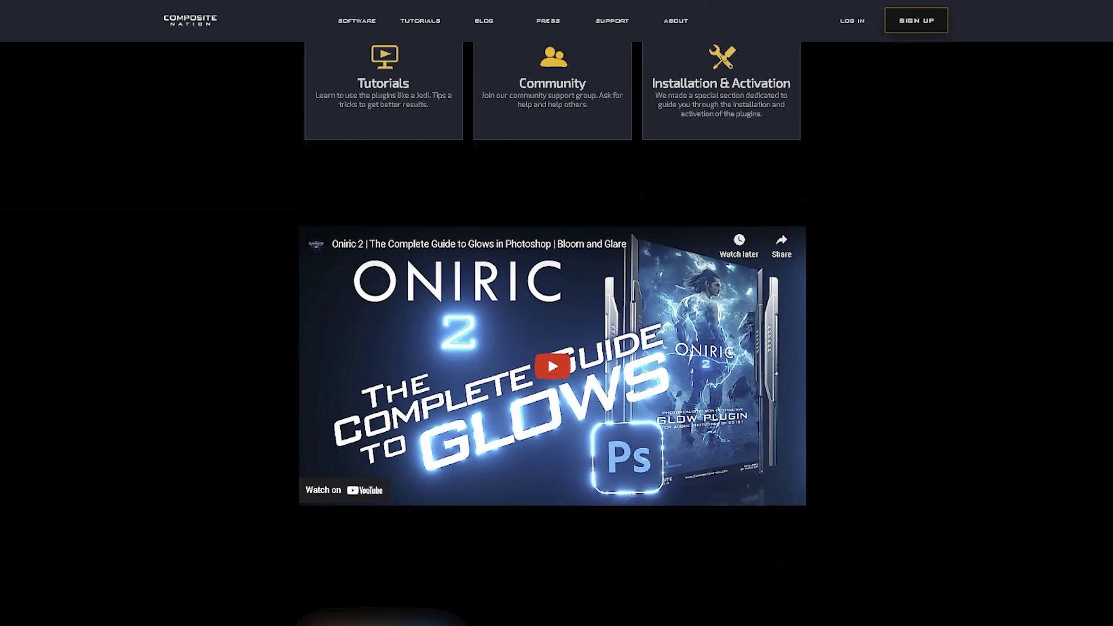
Step: Drag the before/after sliders on the Bloom, Glare portrait and car examples
scroll(556, 333, down, 10)
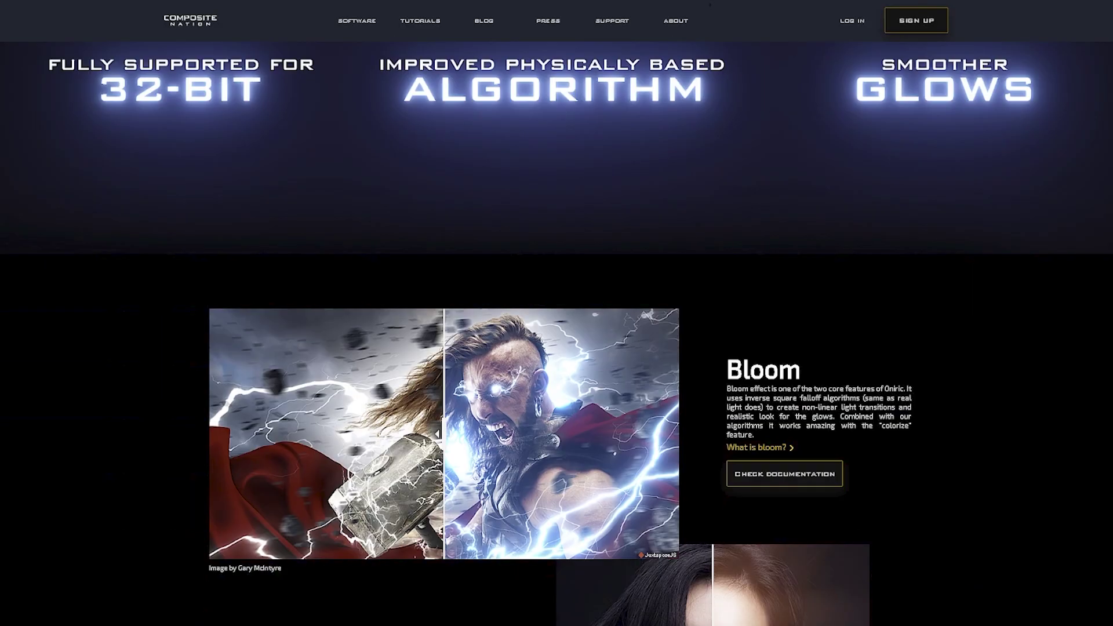
drag(487, 284, 235, 277)
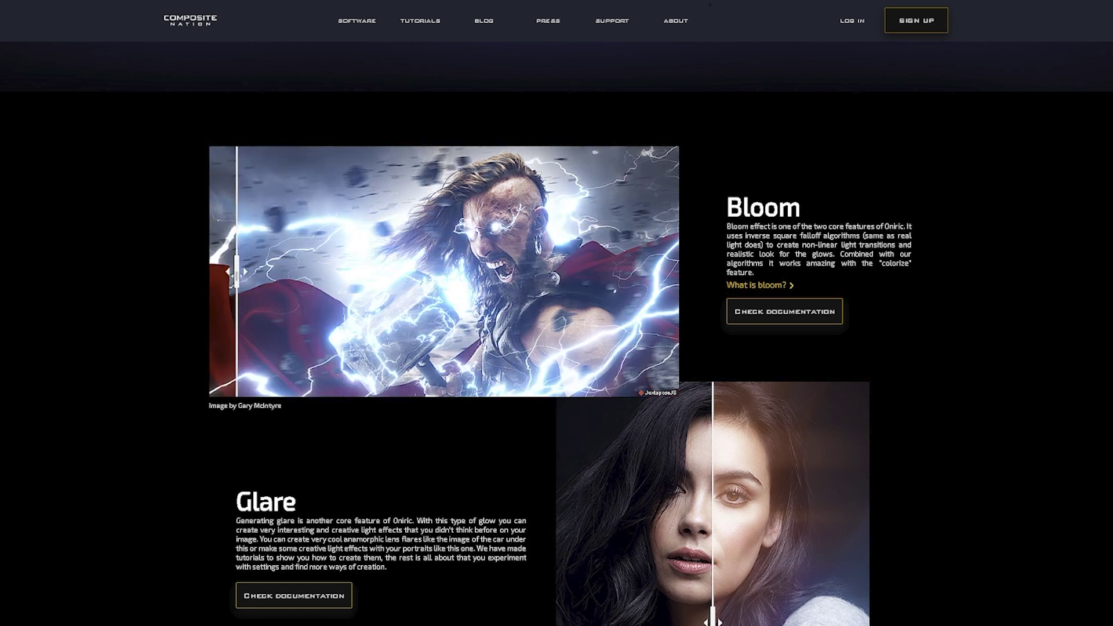
scroll(957, 443, down, 3)
drag(713, 460, 847, 458)
scroll(461, 338, down, 6)
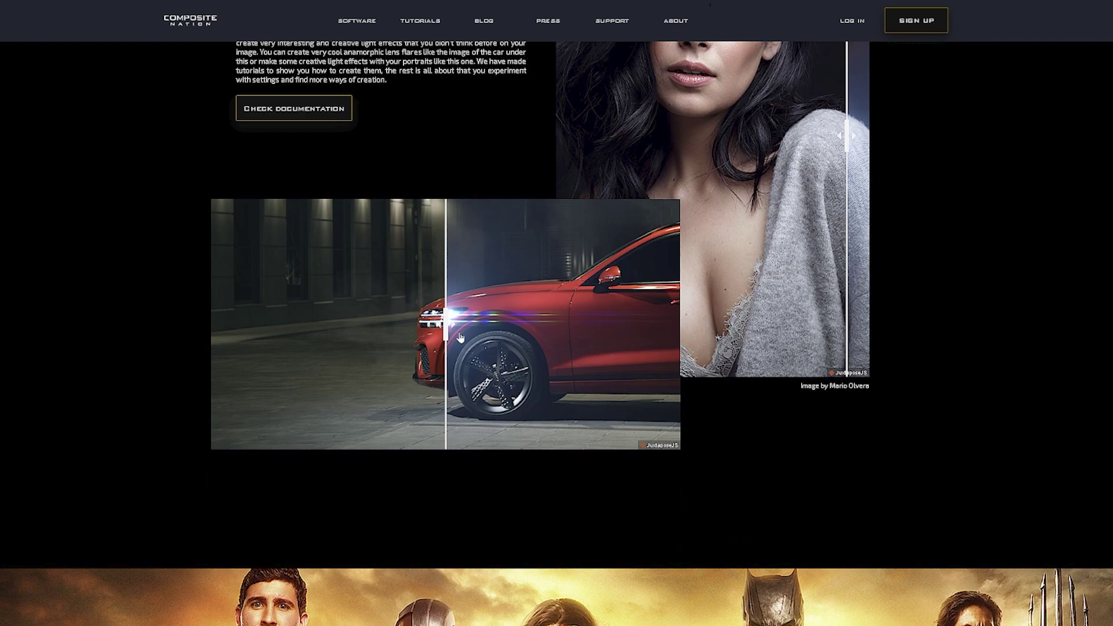
drag(645, 336, 213, 335)
Step: Scroll through the remaining Oniric 2 feature sections
scroll(945, 370, down, 9)
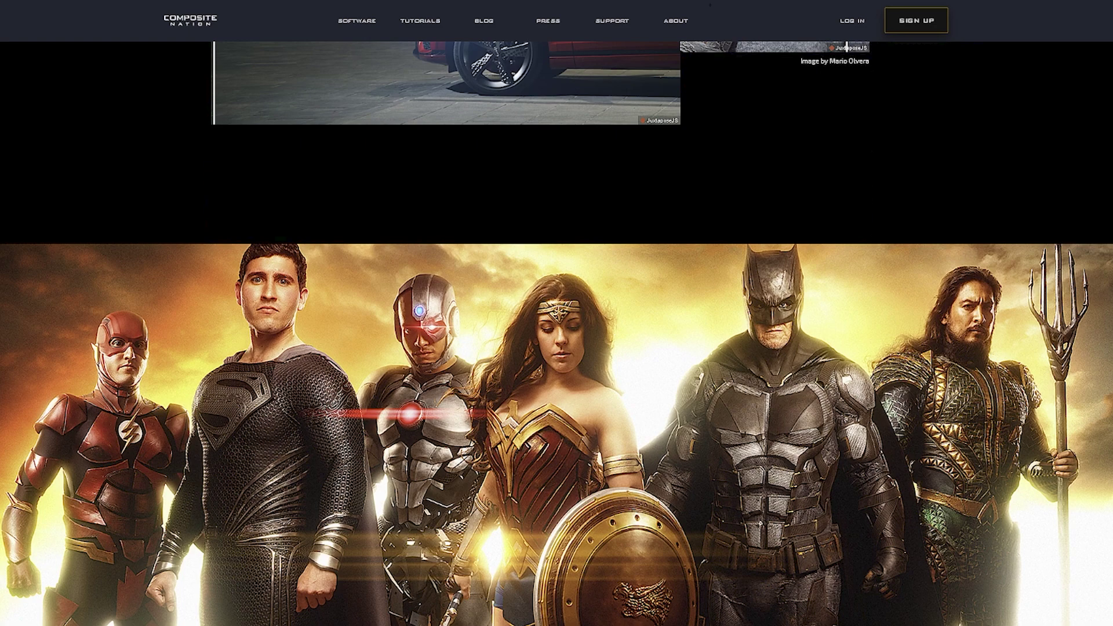
scroll(557, 333, down, 12)
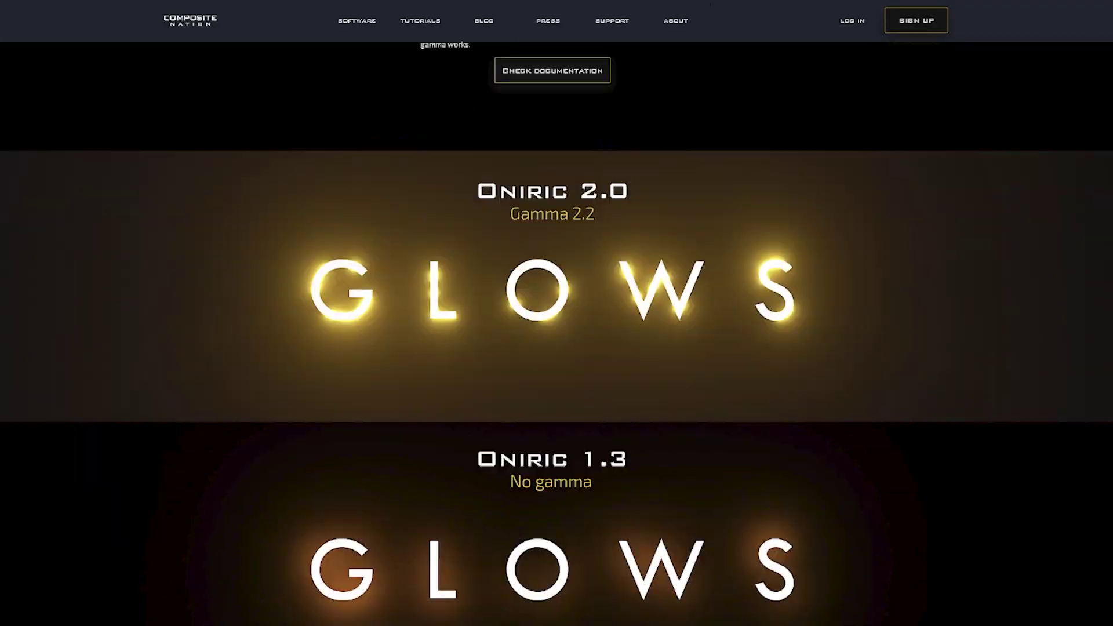
scroll(557, 333, down, 11)
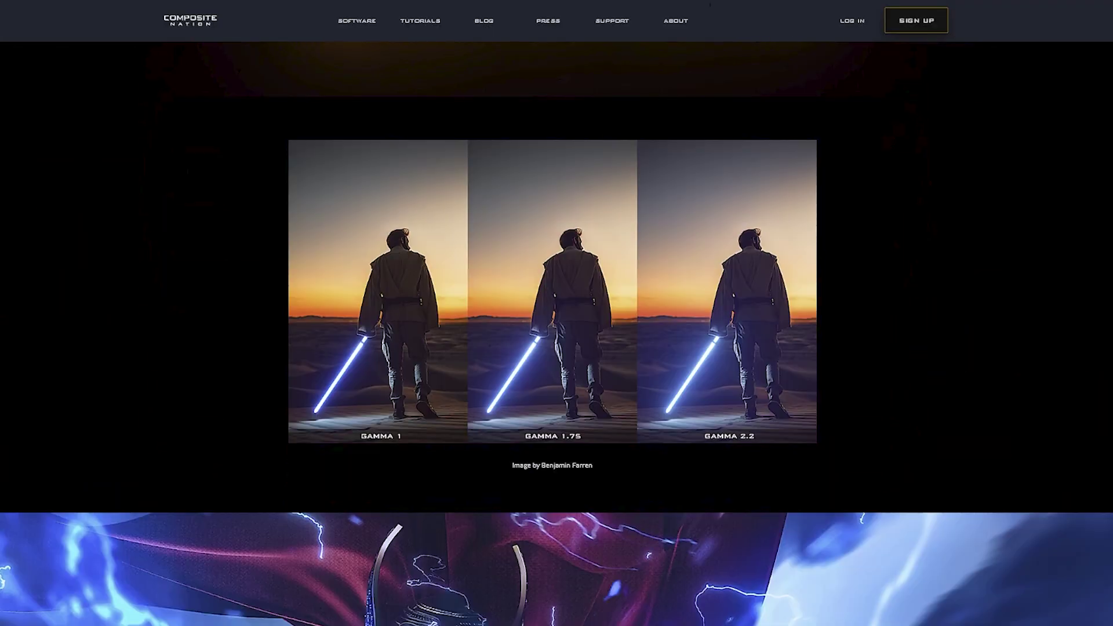
scroll(556, 333, down, 19)
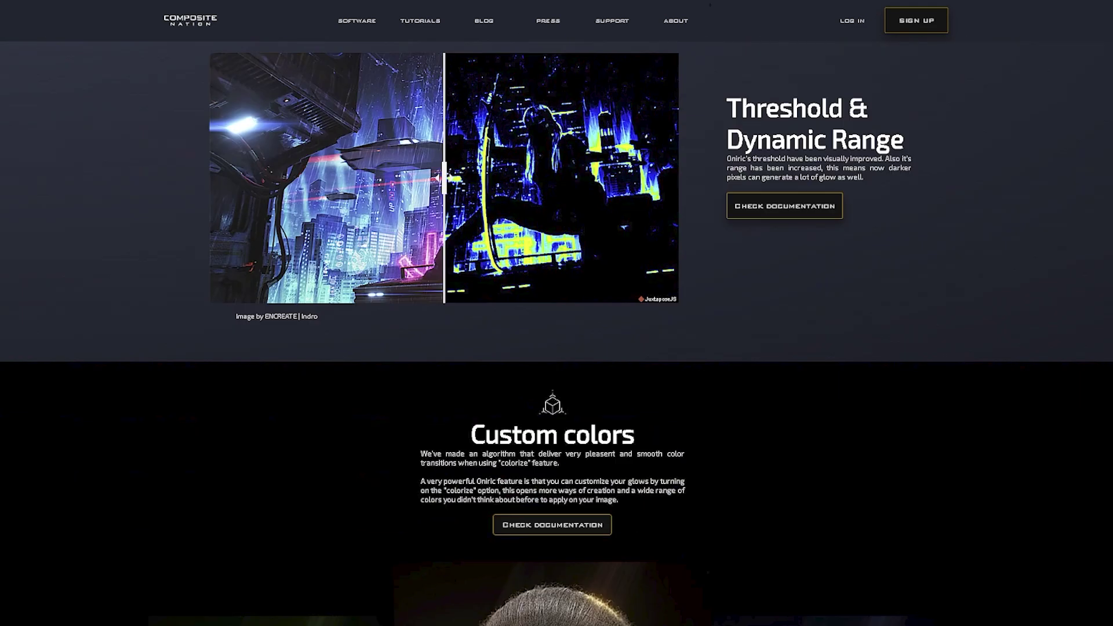
scroll(556, 334, down, 7)
scroll(1103, 375, down, 10)
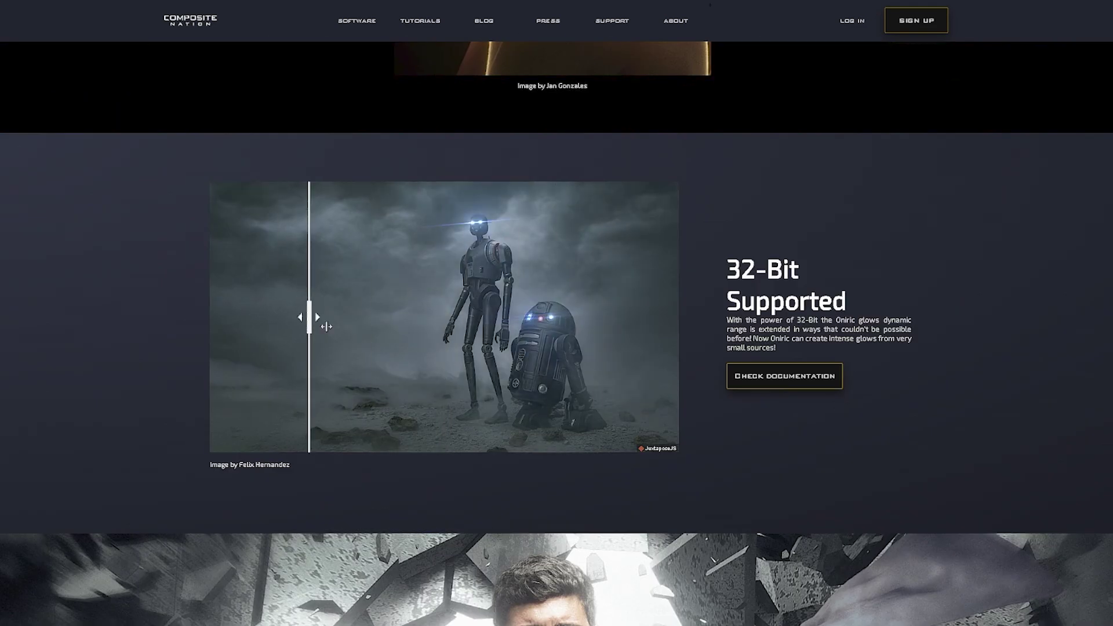
scroll(1023, 392, down, 14)
scroll(1024, 394, down, 5)
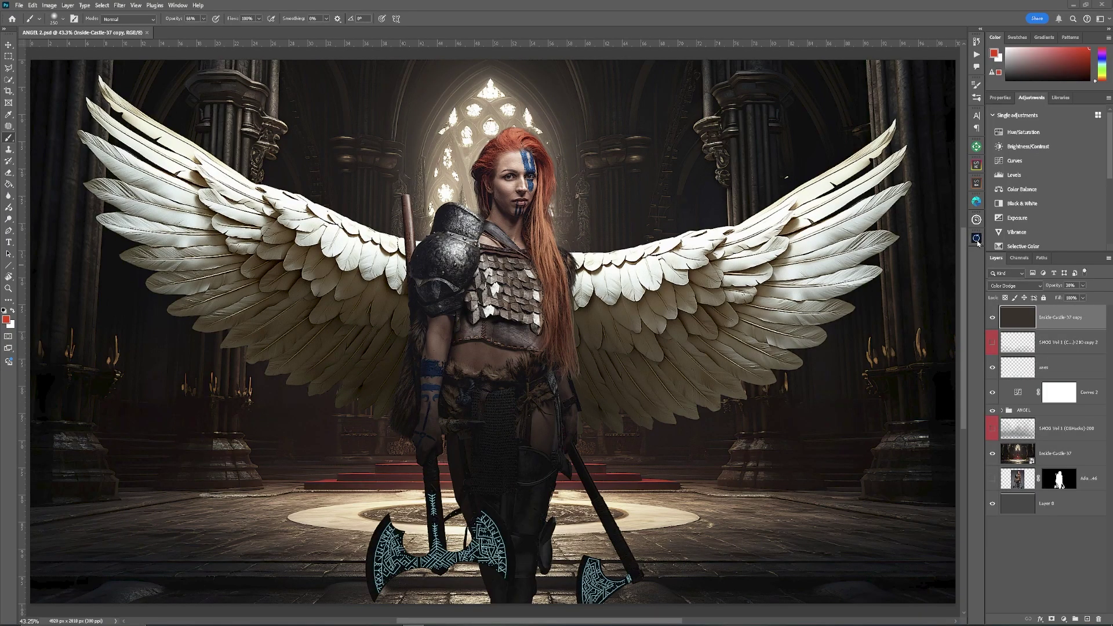
Step: Open the Oniric panel from the right dock and start a NEW glow document
click(977, 239)
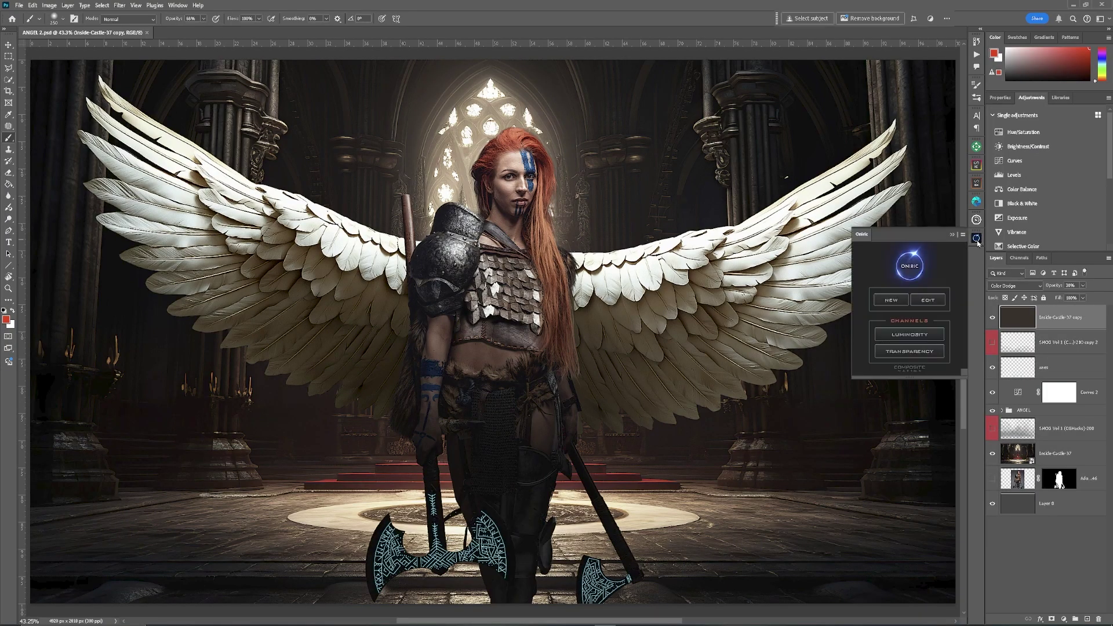
click(893, 300)
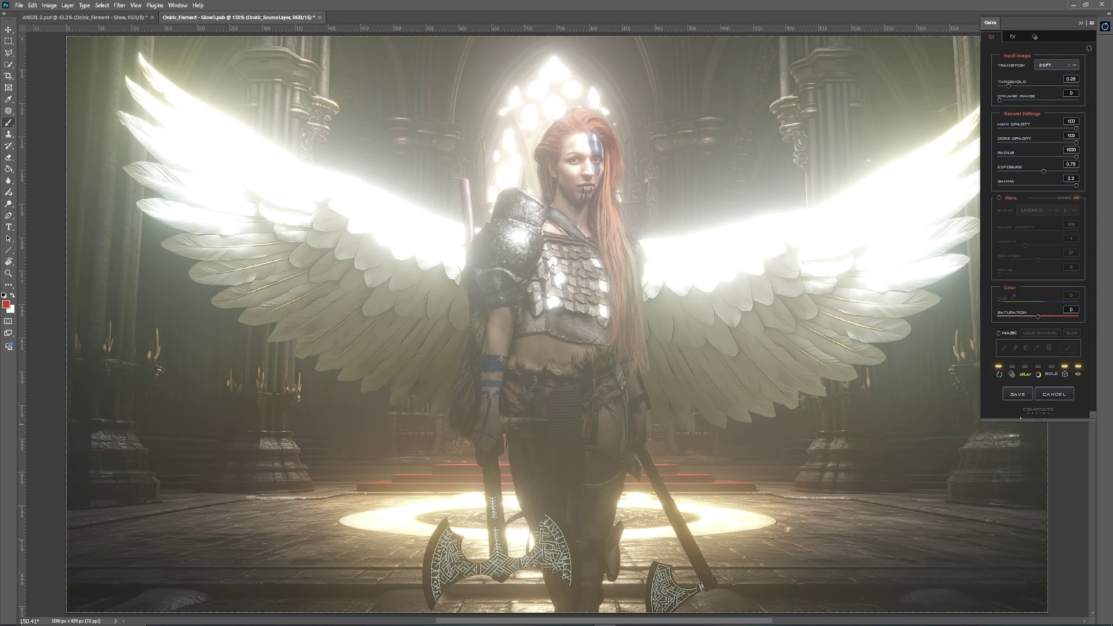
Step: Enable MASK, shrink the brush, mask the glow along both wings' top edges, and apply
click(999, 332)
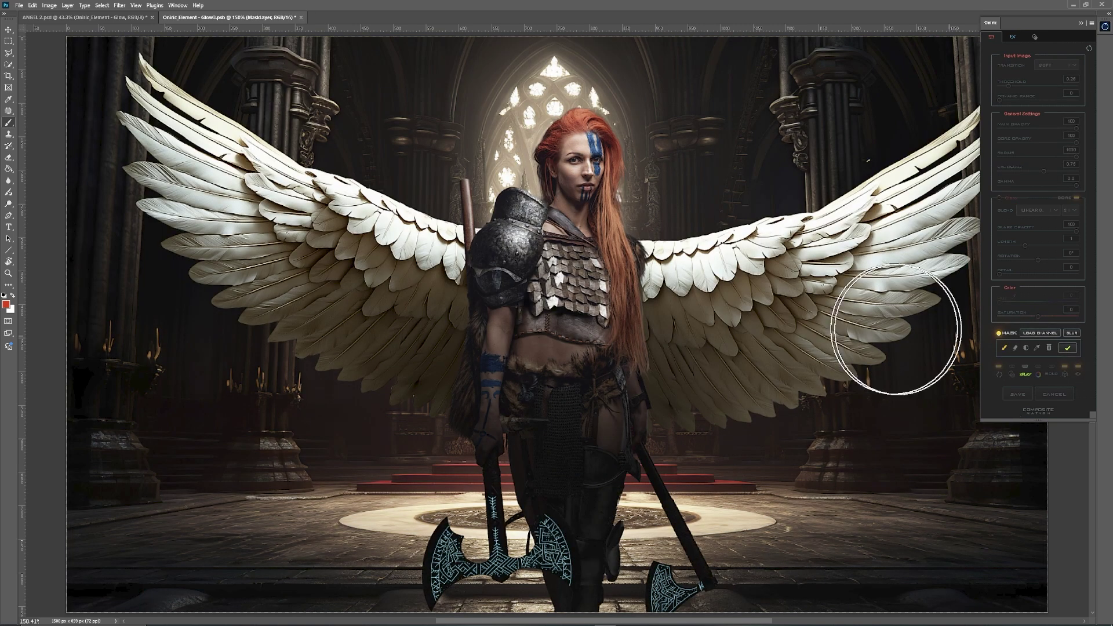
click(743, 233)
drag(743, 233, 746, 232)
key(bracketleft)
key(bracketleft)
key(bracketleft)
key(bracketleft)
key(bracketleft)
key(bracketleft)
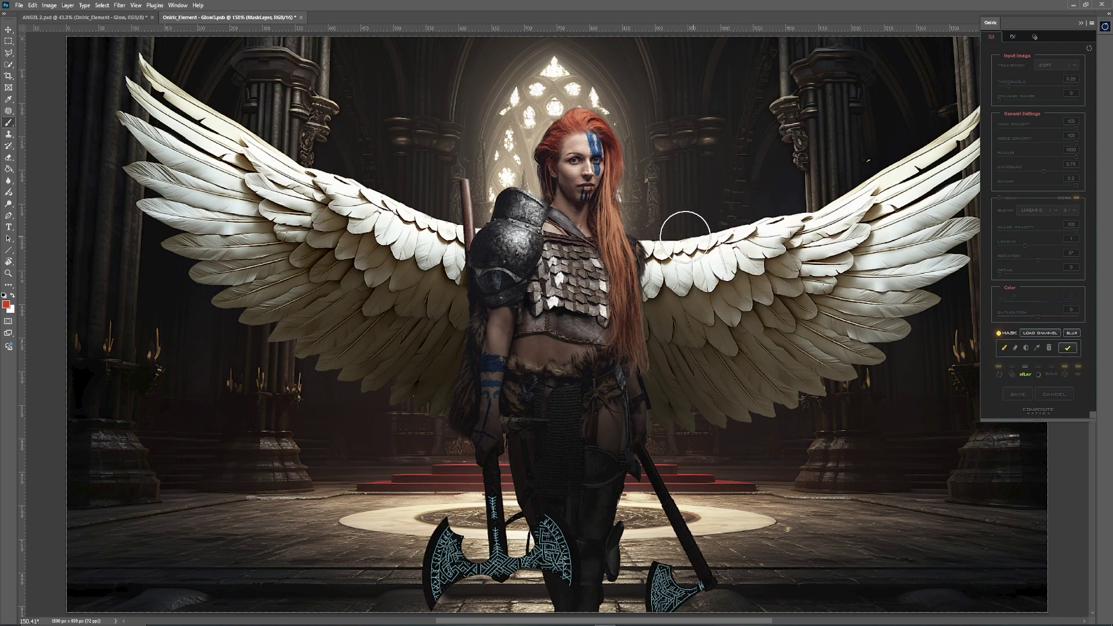
key(bracketleft)
mouse_move(638, 242)
mouse_down()
mouse_move(688, 242)
mouse_move(855, 196)
mouse_up()
drag(483, 229, 308, 164)
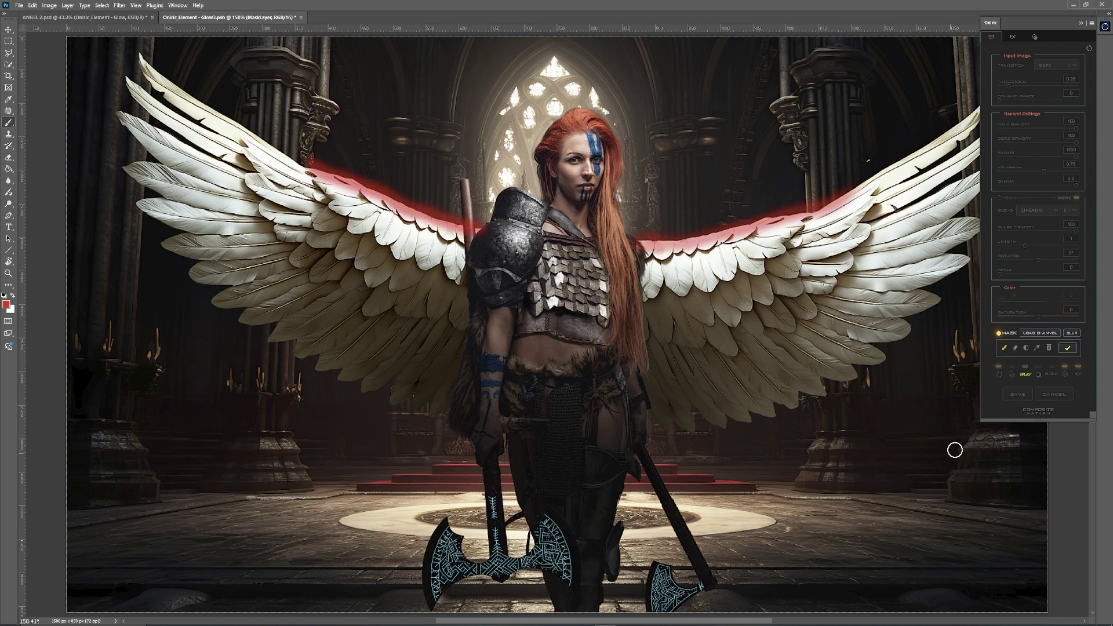
click(1068, 348)
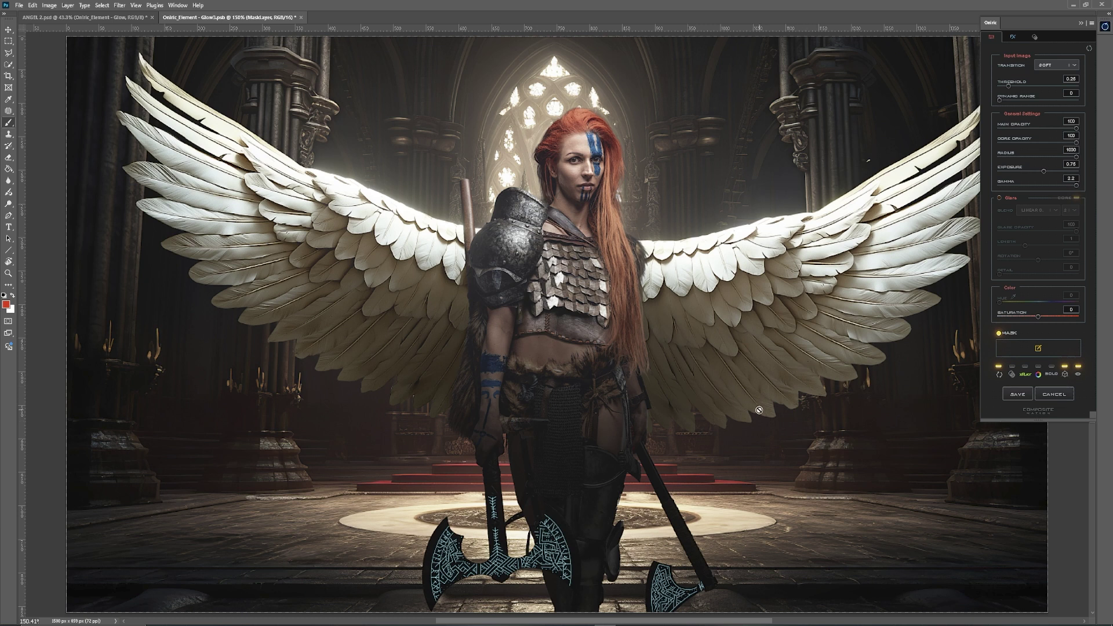
Step: Paint the glow mask over the whole floor circle and regenerate the glow
drag(760, 401, 712, 347)
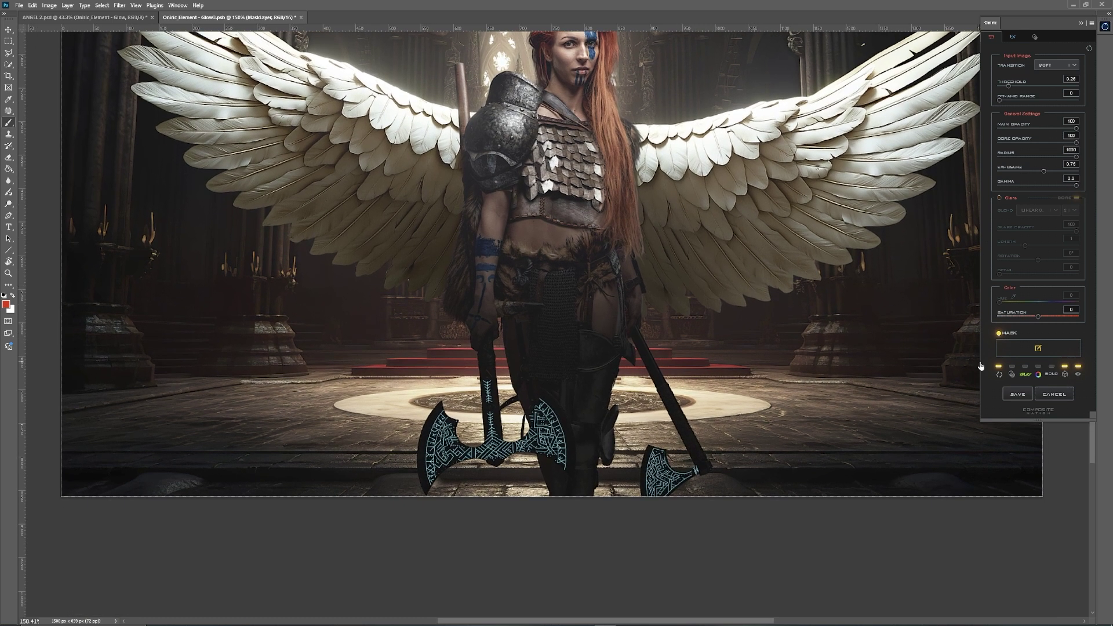
click(1038, 348)
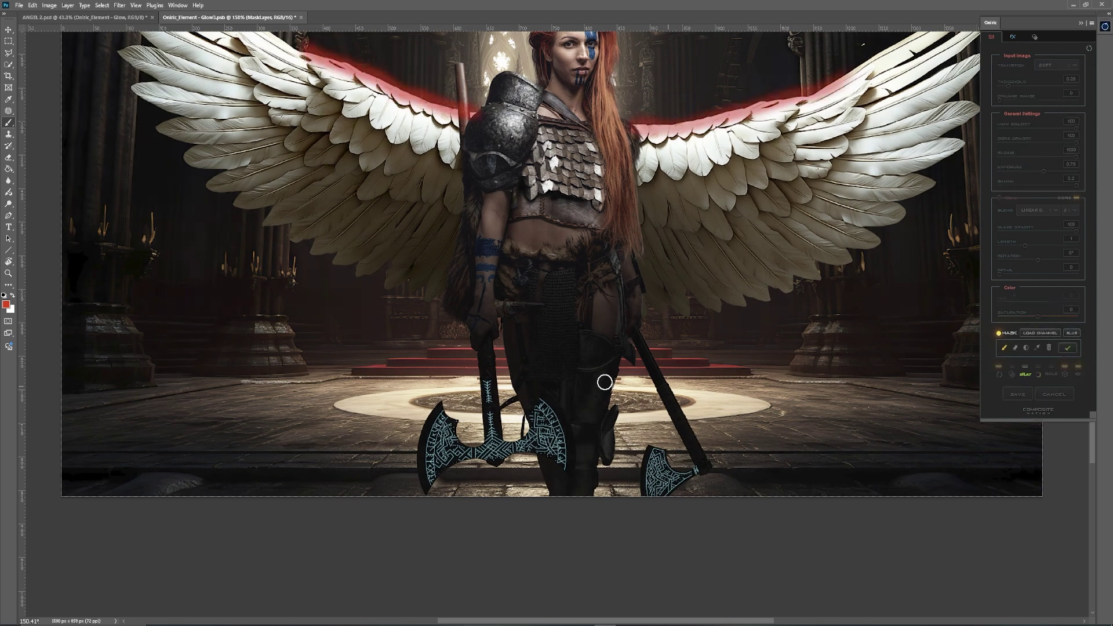
mouse_move(505, 386)
mouse_down()
mouse_move(333, 407)
mouse_move(420, 418)
mouse_move(426, 411)
mouse_move(397, 400)
mouse_move(478, 388)
mouse_move(461, 422)
mouse_move(450, 412)
mouse_move(476, 418)
mouse_up()
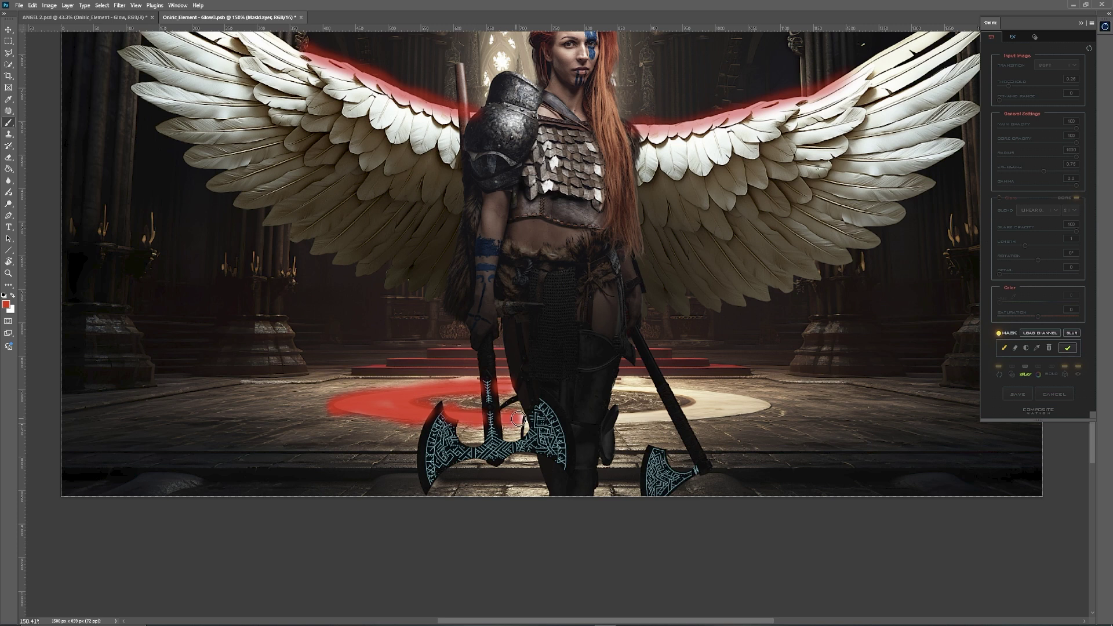
mouse_move(619, 419)
mouse_down()
mouse_move(665, 418)
mouse_move(634, 420)
mouse_move(650, 404)
mouse_move(615, 387)
mouse_move(768, 407)
mouse_move(688, 415)
mouse_move(713, 403)
mouse_up()
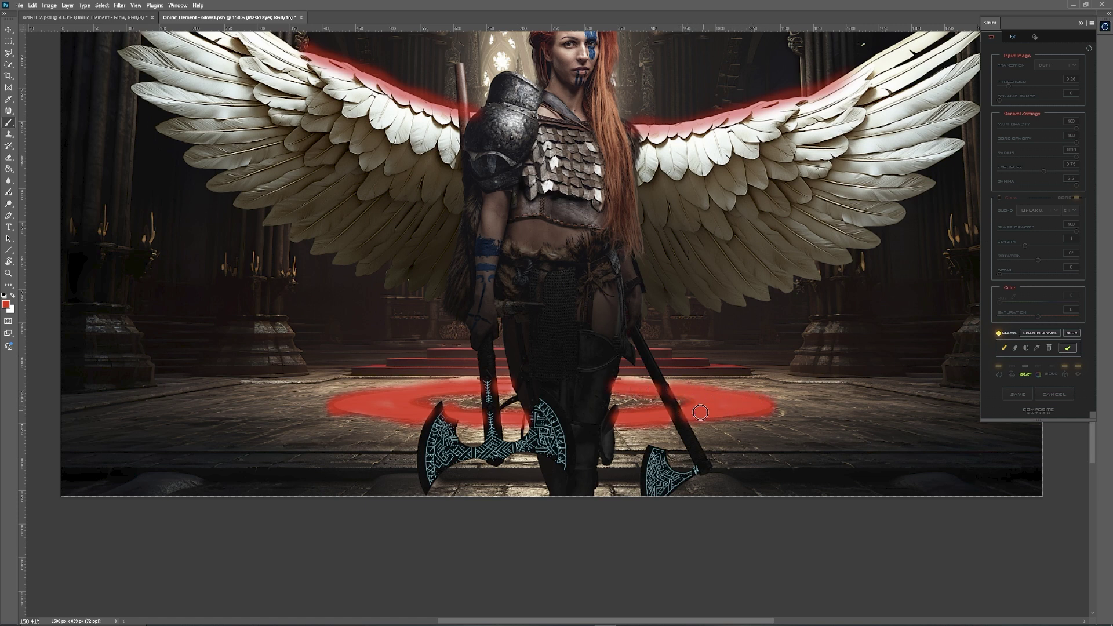
click(1068, 348)
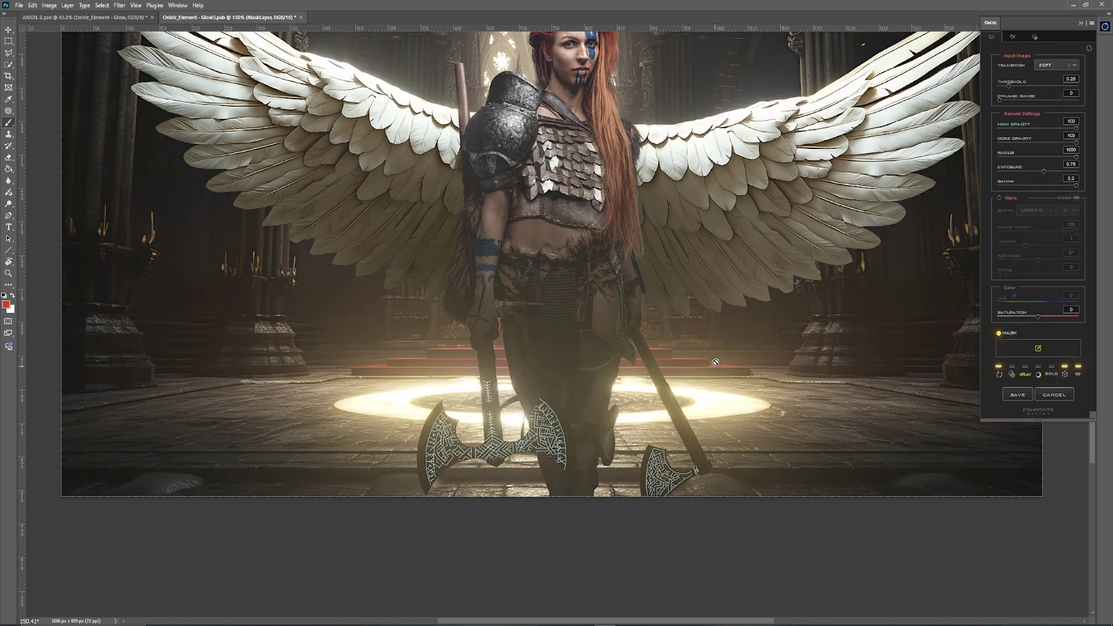
Step: Pan up to the hall and window, then SAVE the floor glow back to ANGEL 2.psd
drag(731, 316, 701, 436)
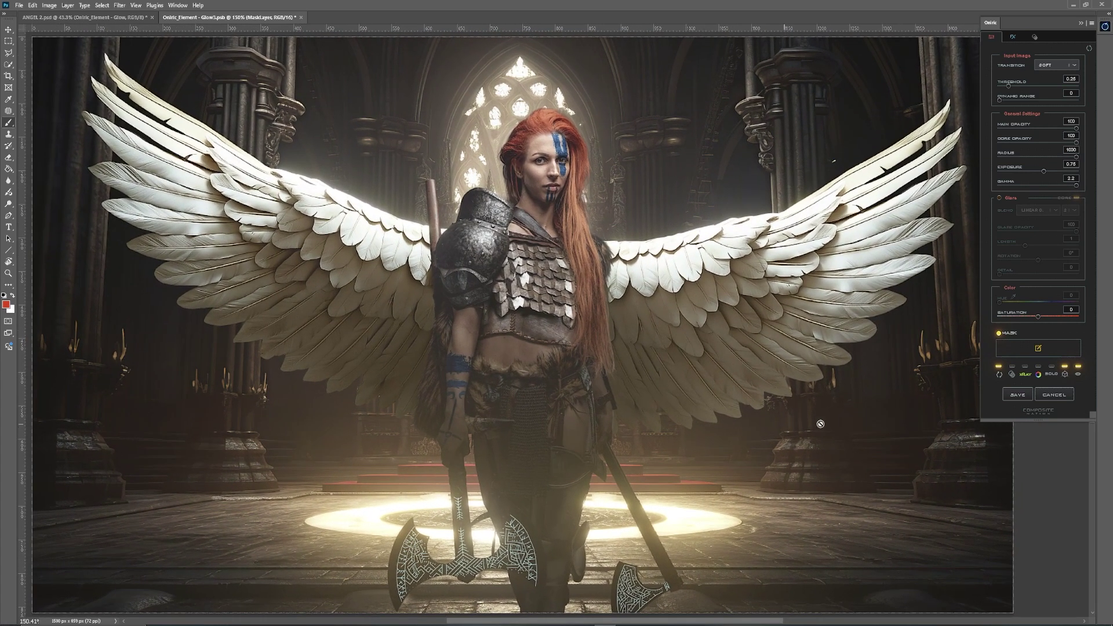
click(1019, 394)
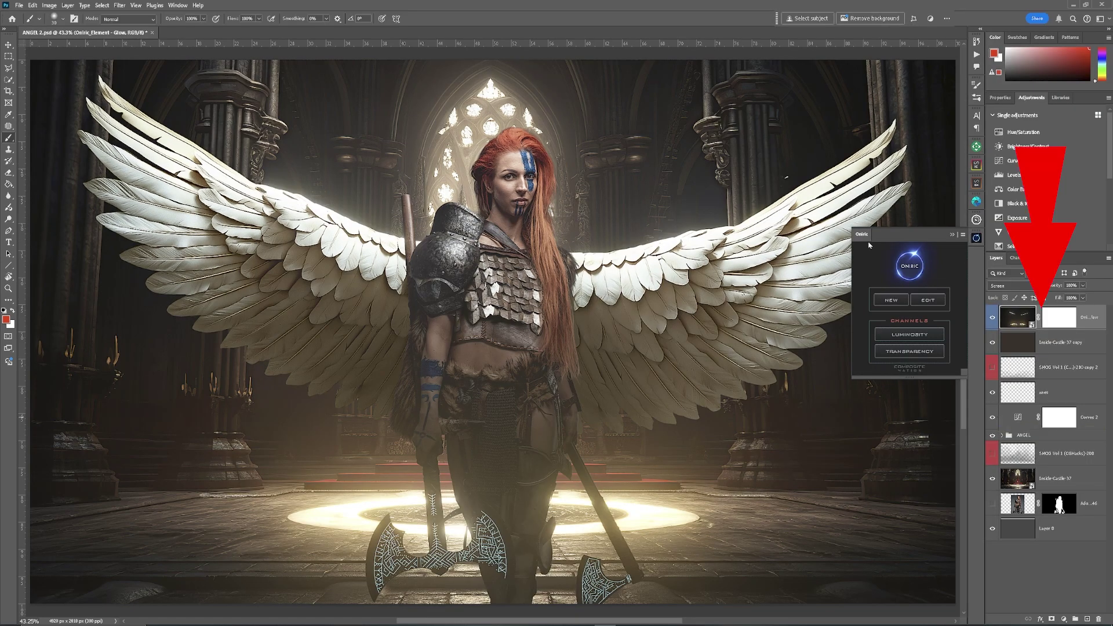
Step: Toggle the floor glow layer off and on twice to compare before and after
click(993, 318)
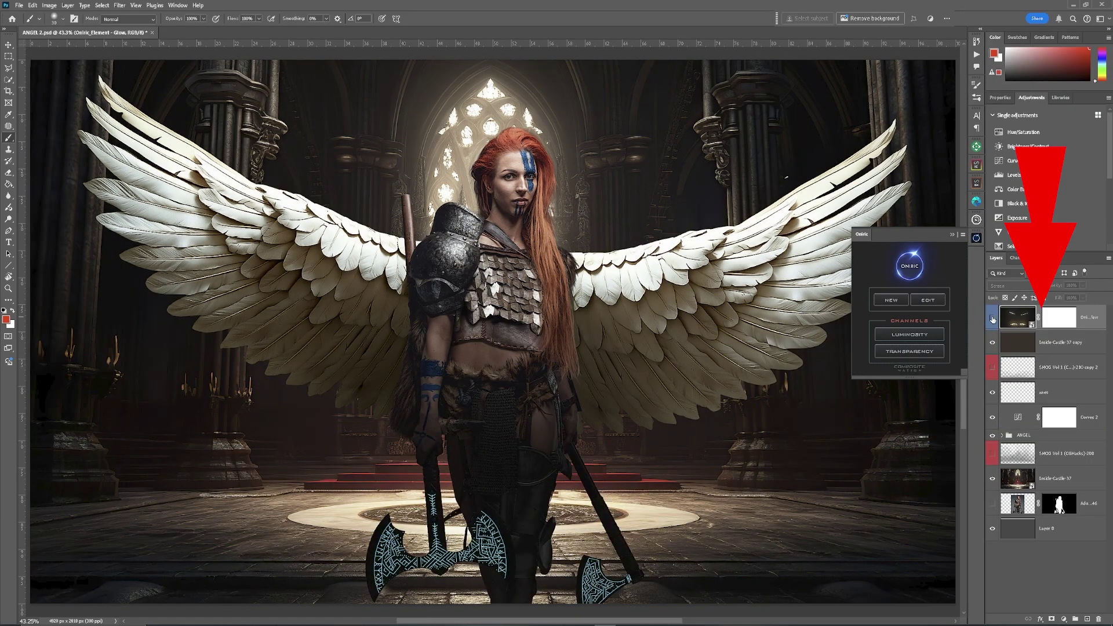
click(993, 318)
click(992, 318)
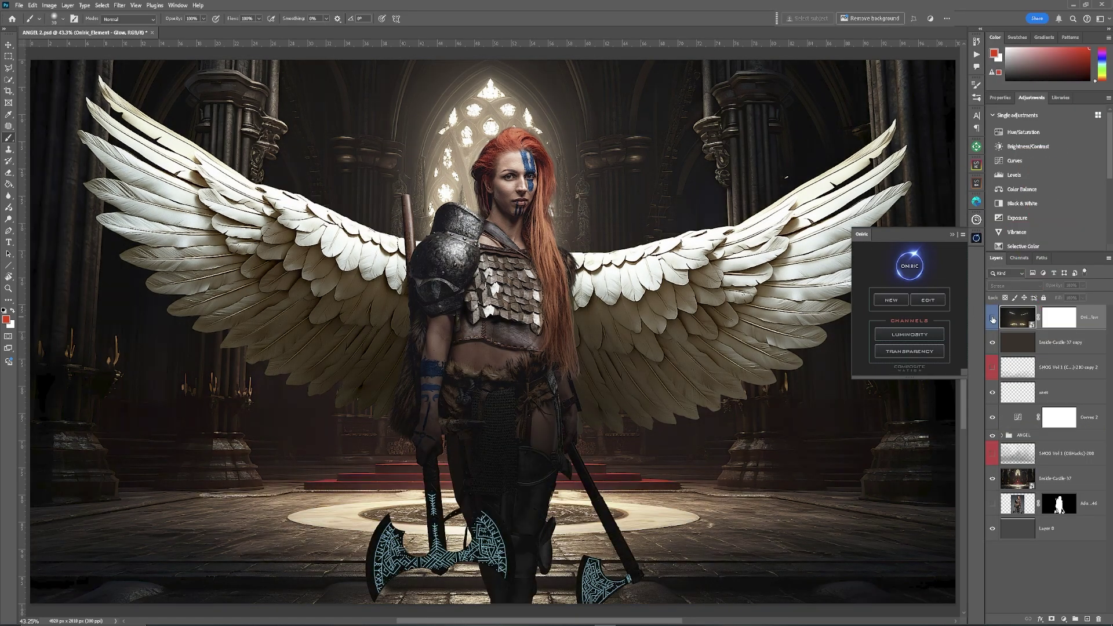
click(992, 318)
Step: Select the Inside-Castle-37 copy layer and start a NEW Oniric glow
click(992, 318)
click(1016, 338)
click(891, 300)
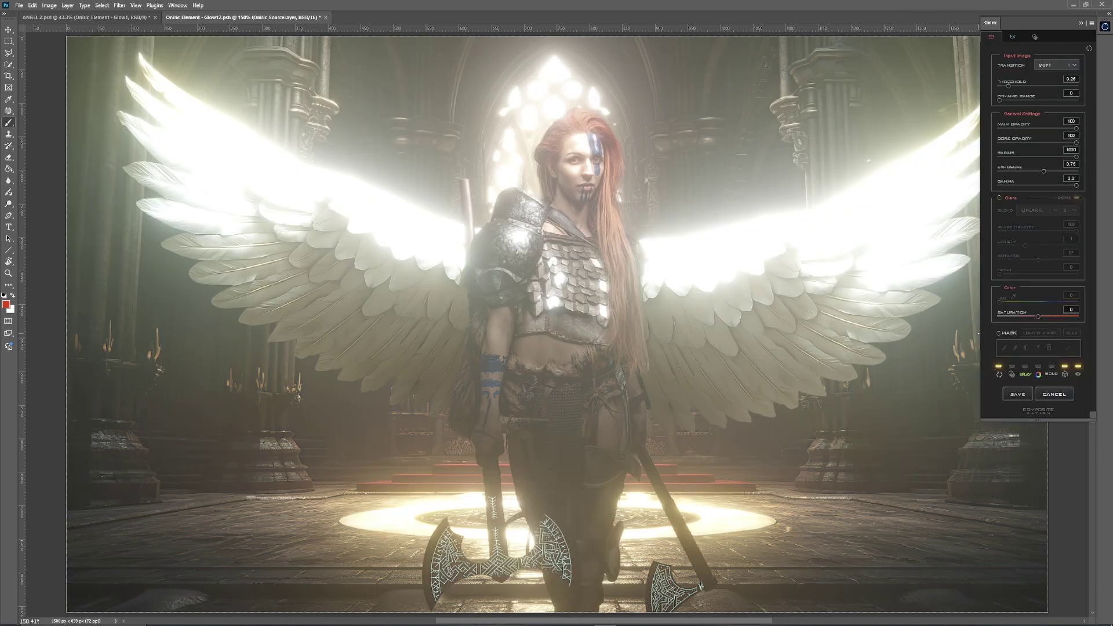
Step: Enable MASK and paint the window's top and left side down beside her shoulder
click(999, 333)
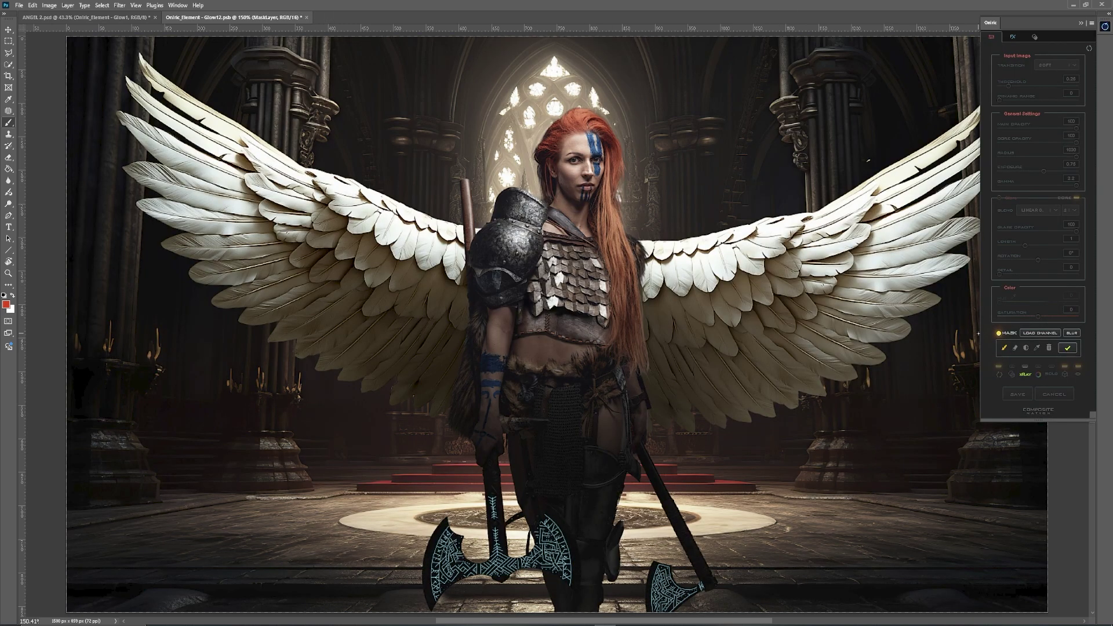
click(553, 103)
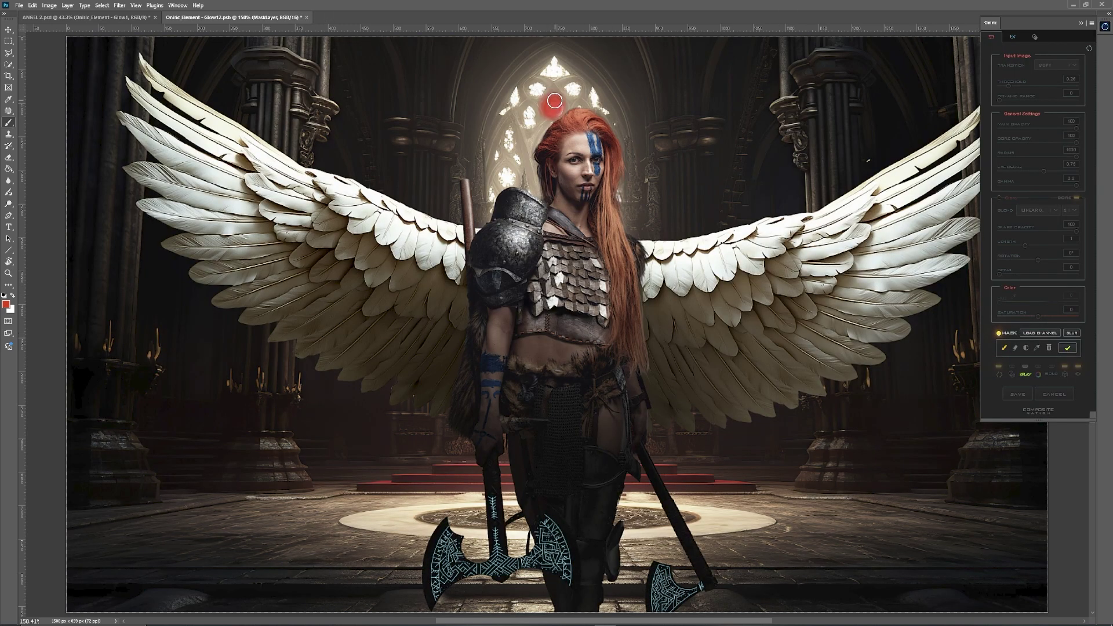
click(529, 116)
click(508, 140)
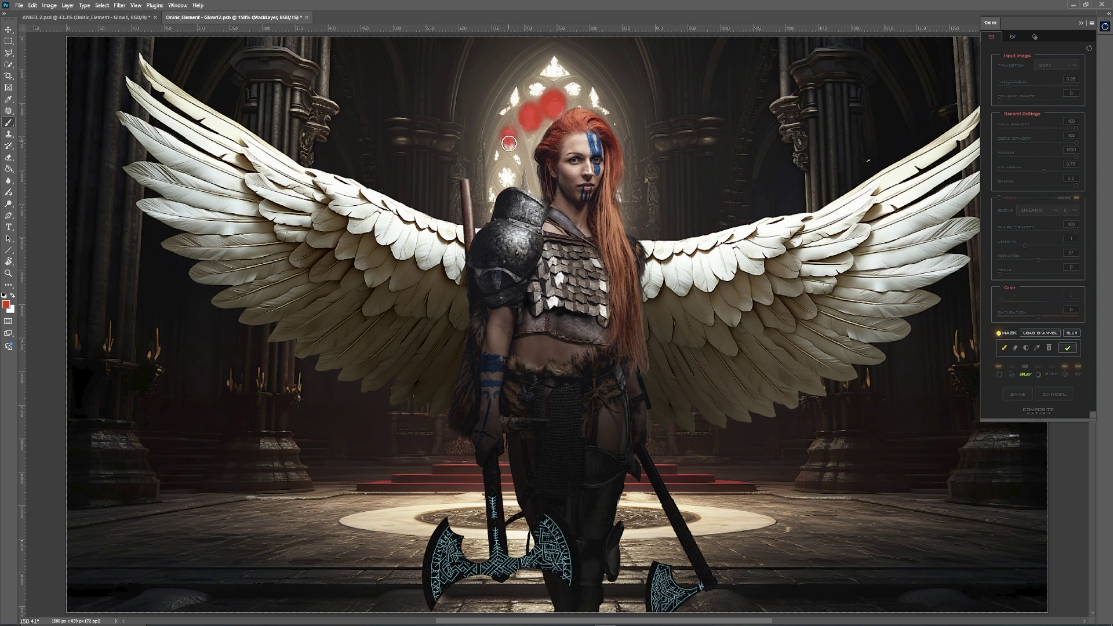
click(514, 158)
click(505, 177)
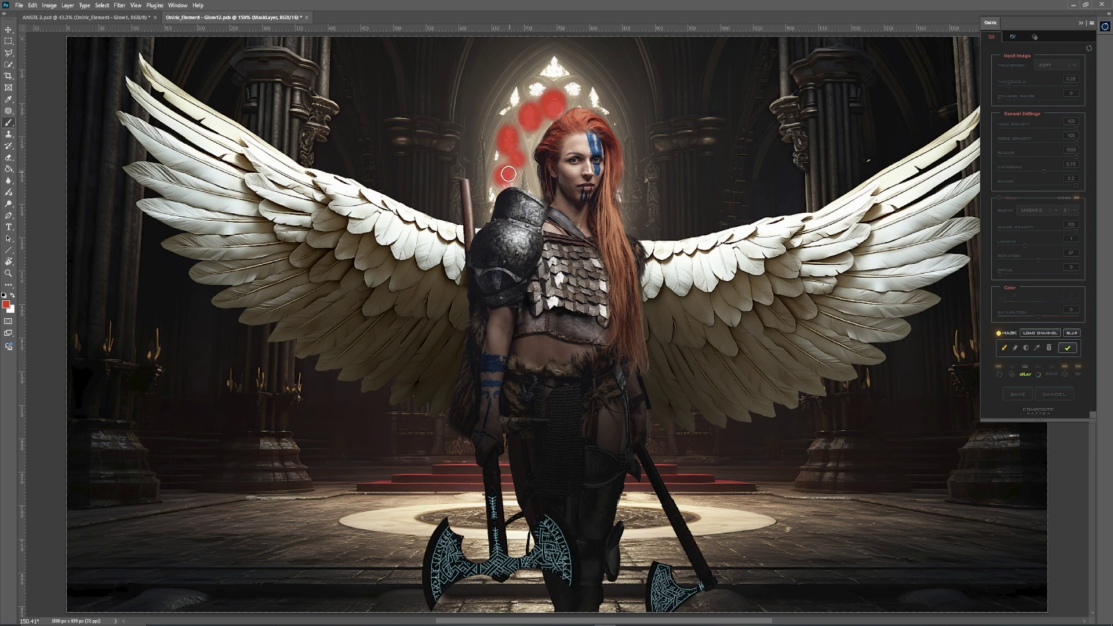
click(493, 191)
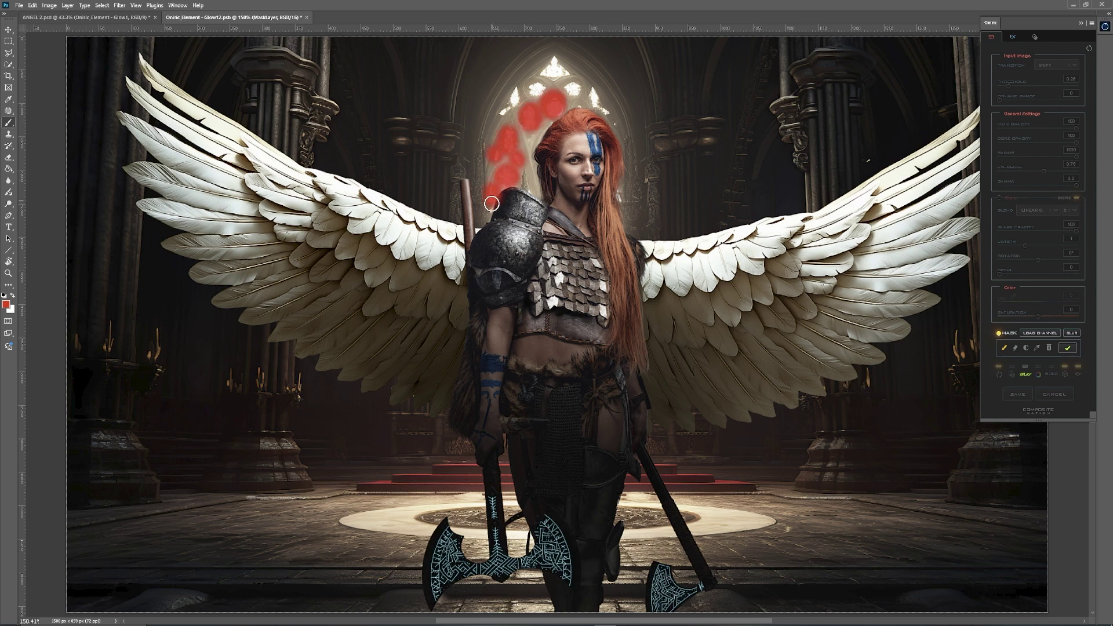
Step: Fill the mask across the window's upper arch and right side
click(509, 104)
click(535, 88)
click(557, 62)
drag(557, 74, 578, 90)
click(594, 91)
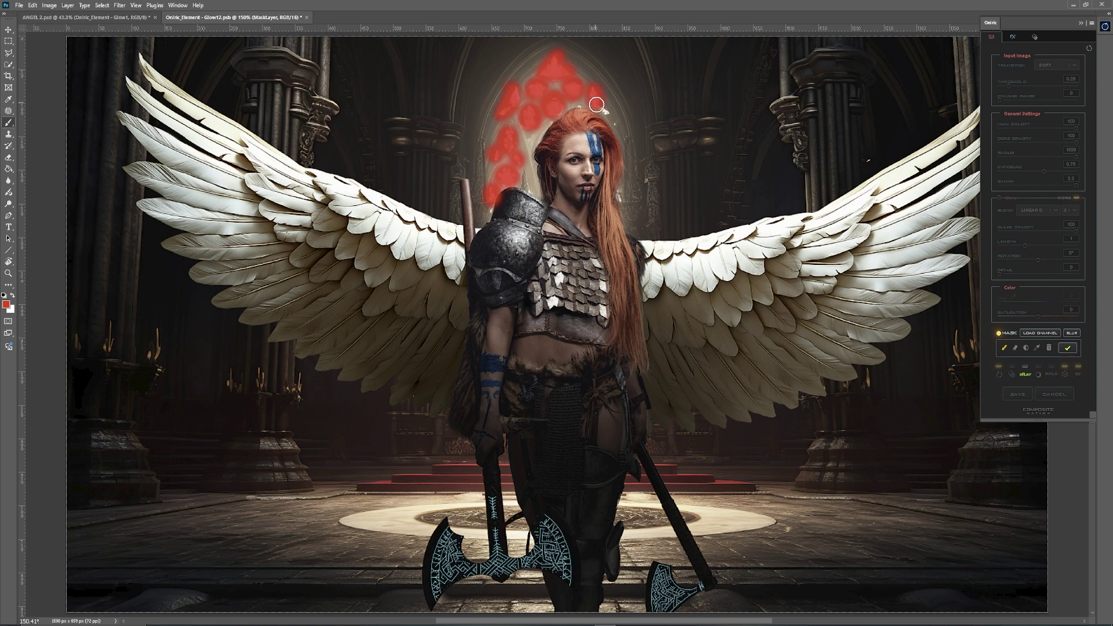
click(620, 194)
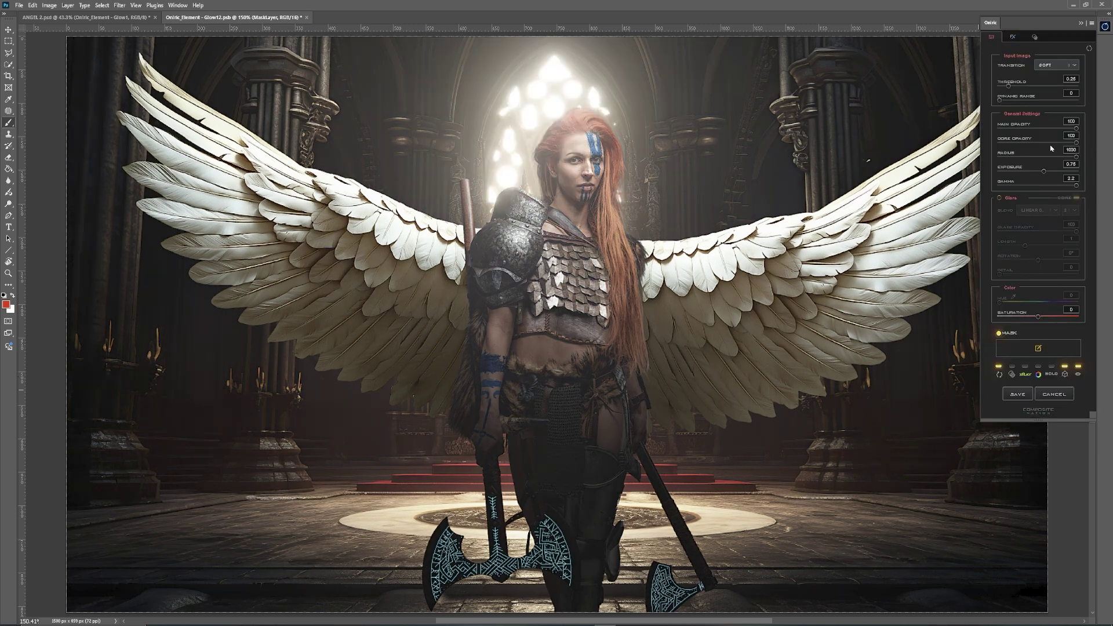
Step: Lower the window glow's Exposure from 0.76 to about 0 and SAVE it to ANGEL 2.psd
click(1030, 173)
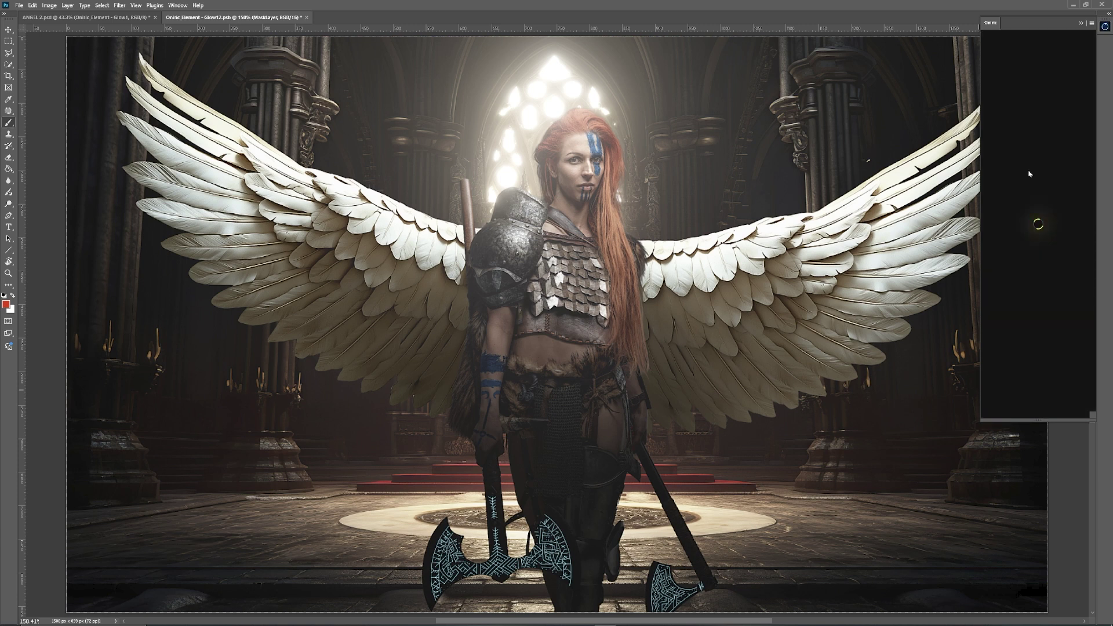
click(1033, 174)
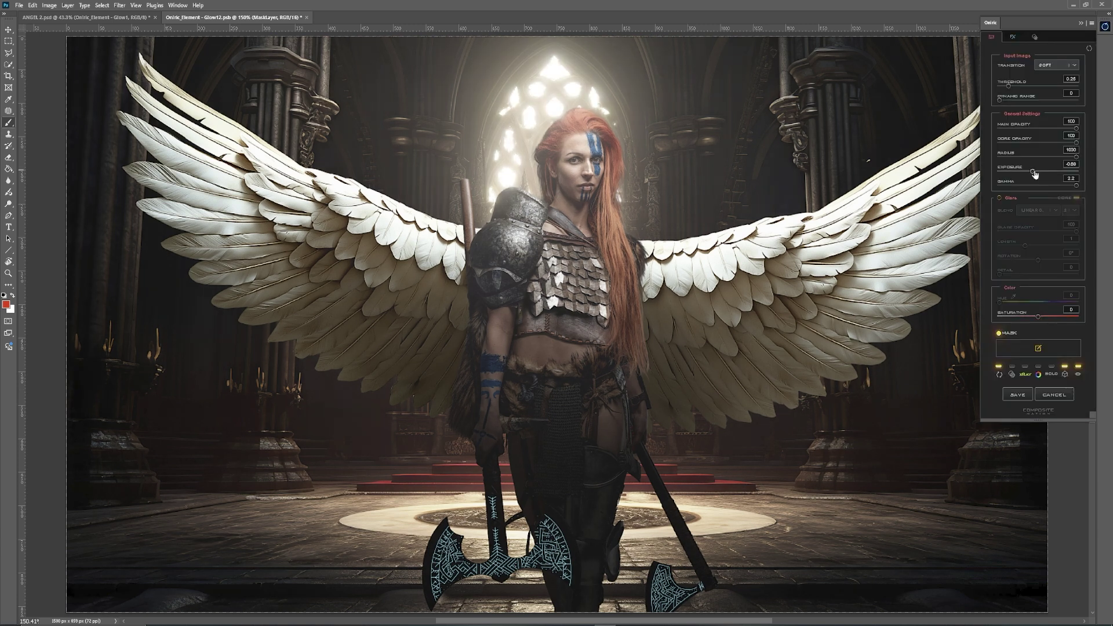
click(1037, 173)
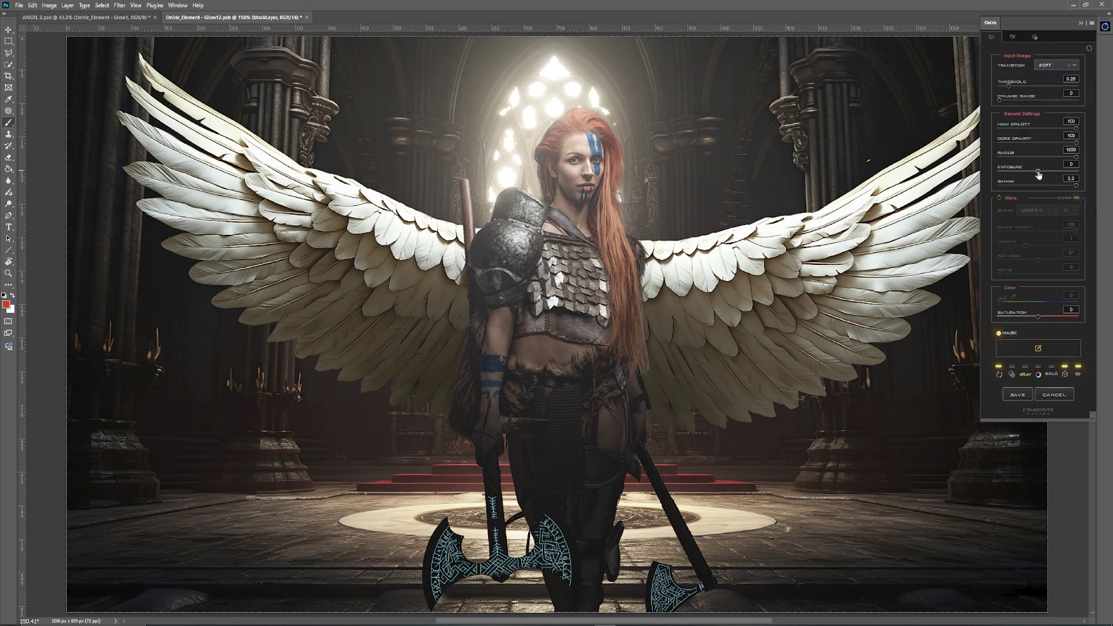
click(1017, 395)
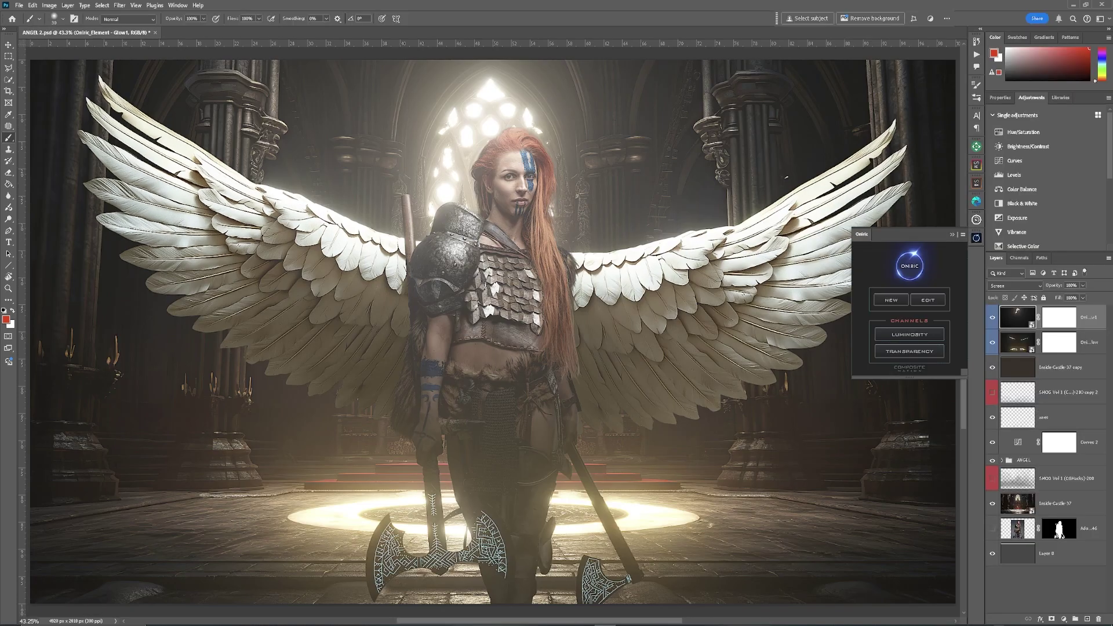
Step: Toggle the window glow to compare, hide both Oniric glow layers, and start a NEW glow
click(993, 318)
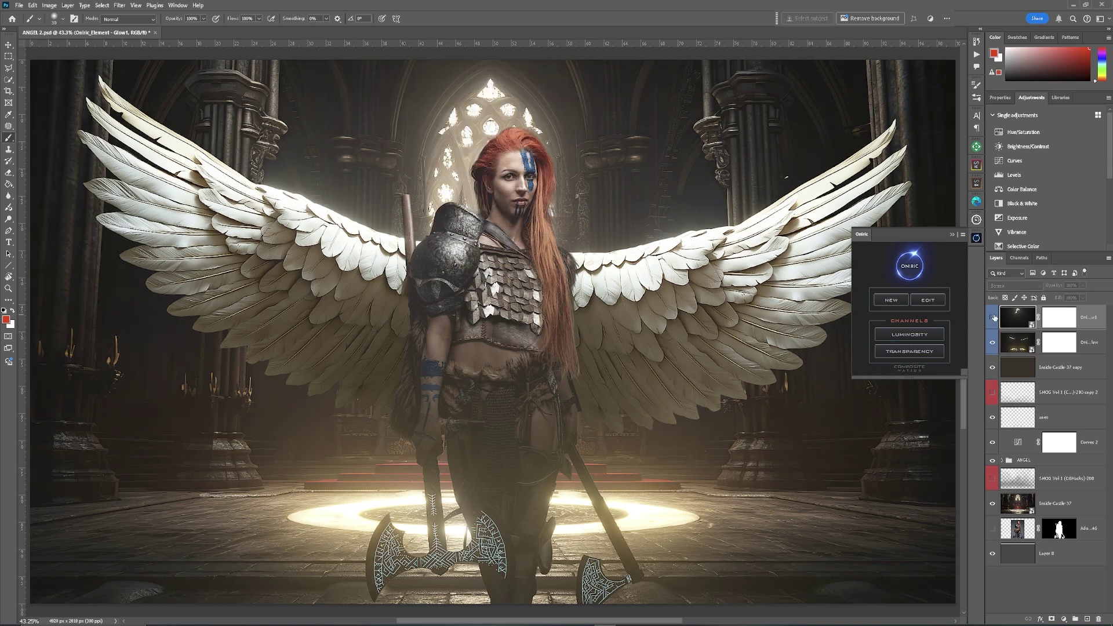
click(994, 318)
click(993, 318)
click(994, 317)
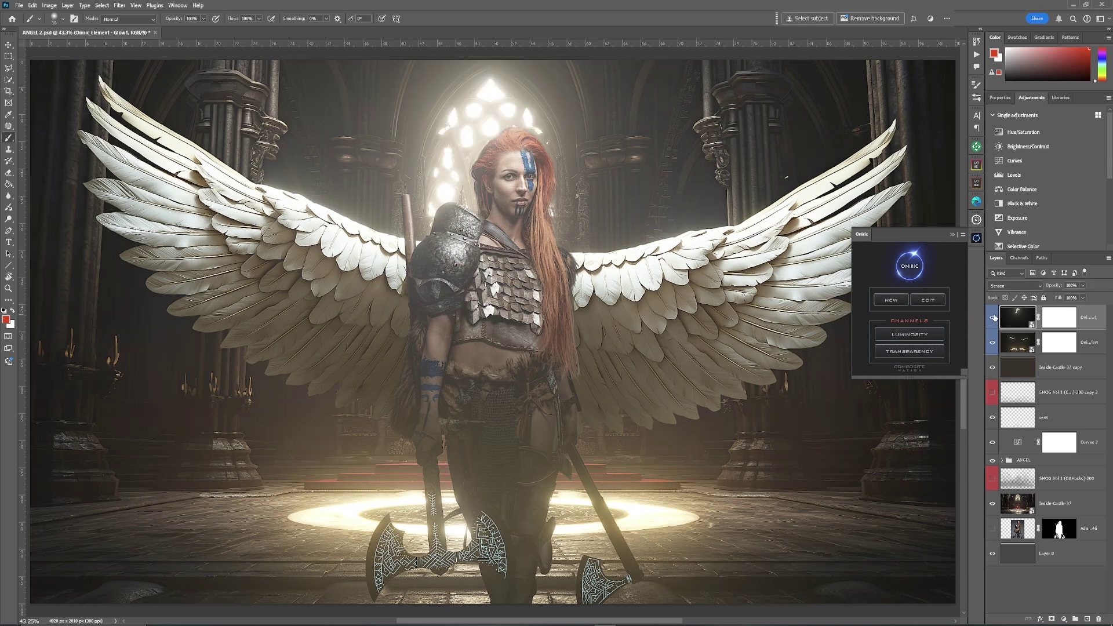
click(993, 318)
click(992, 342)
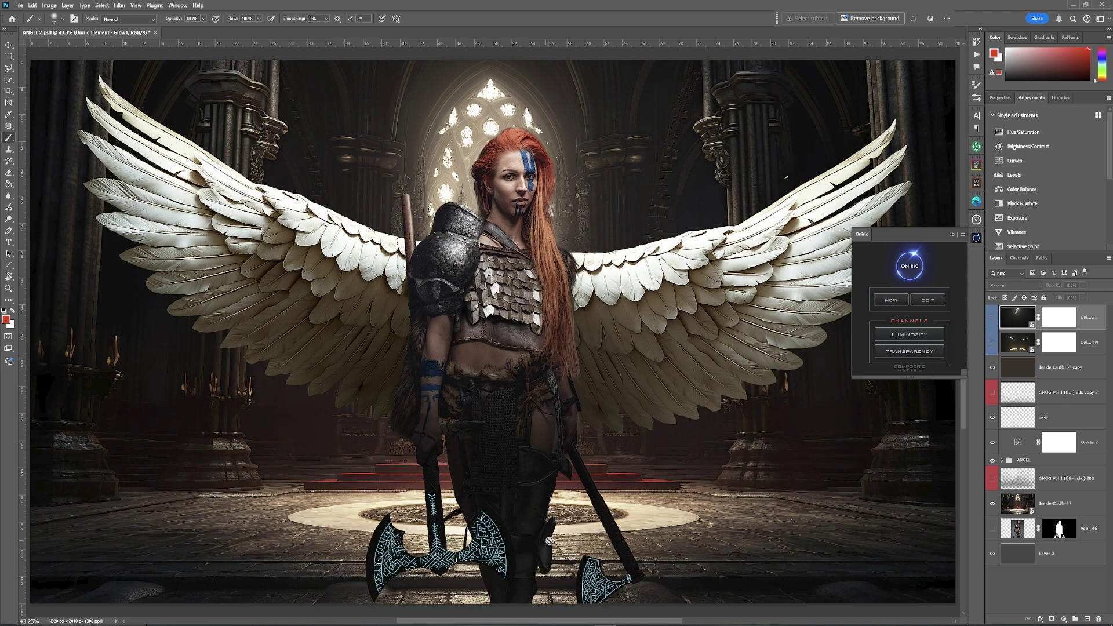
click(903, 302)
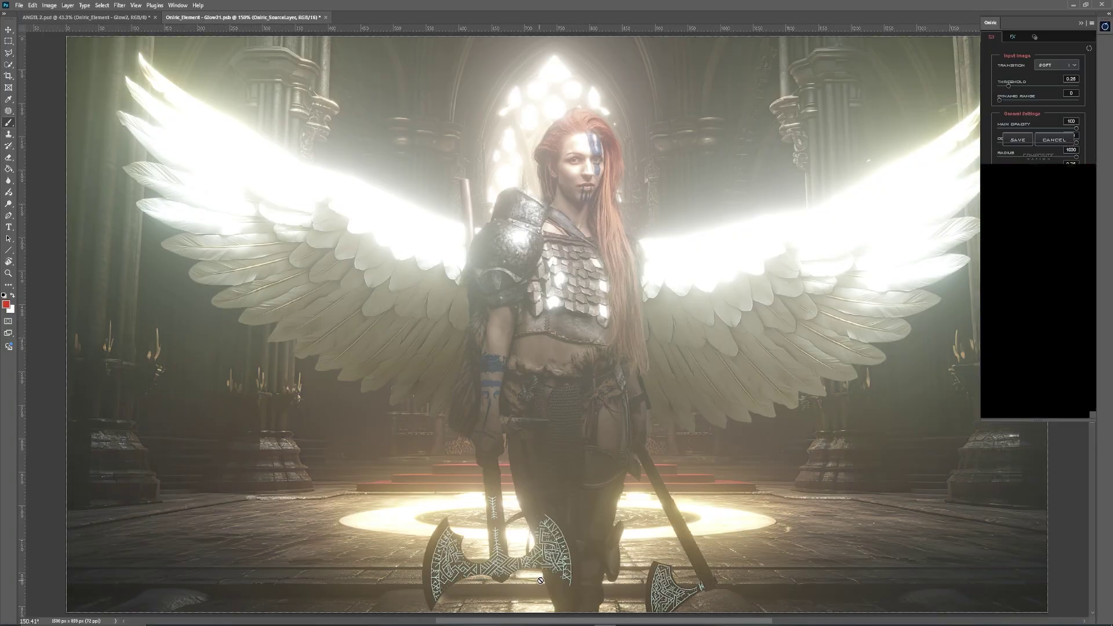
Step: Mask the glow over both axes and save it into the composite
mouse_move(493, 499)
mouse_down()
mouse_move(496, 519)
mouse_move(568, 584)
mouse_move(678, 585)
mouse_up()
click(1068, 348)
click(1018, 394)
Step: Duplicate the axe glow layer, reset colours to black and white, and apply Gaussian Blur
key(ctrl+j)
key(d)
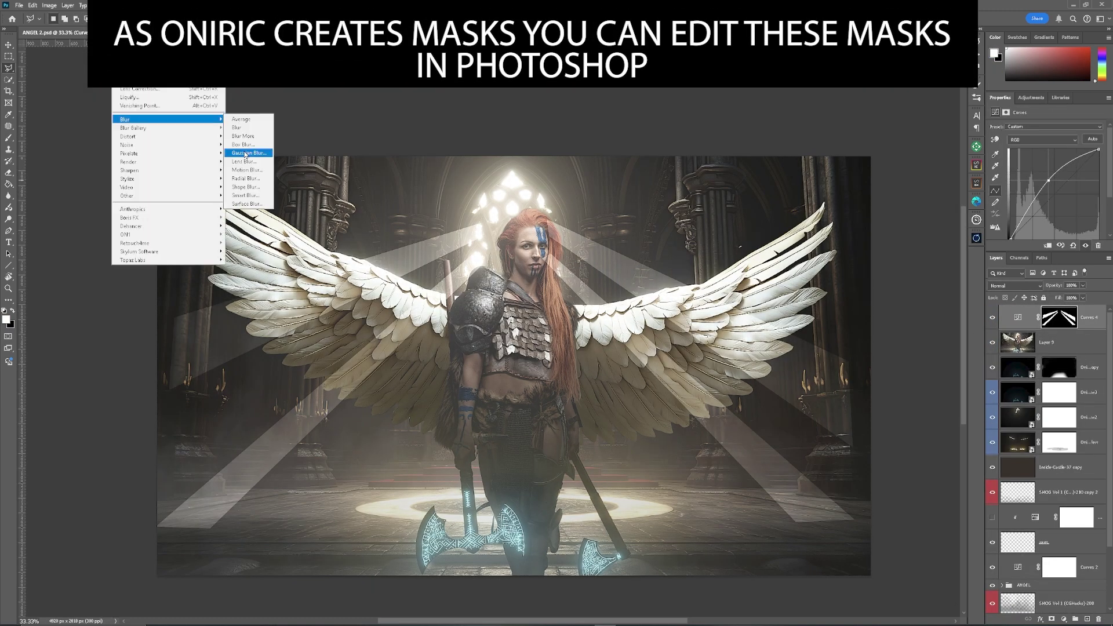
click(246, 154)
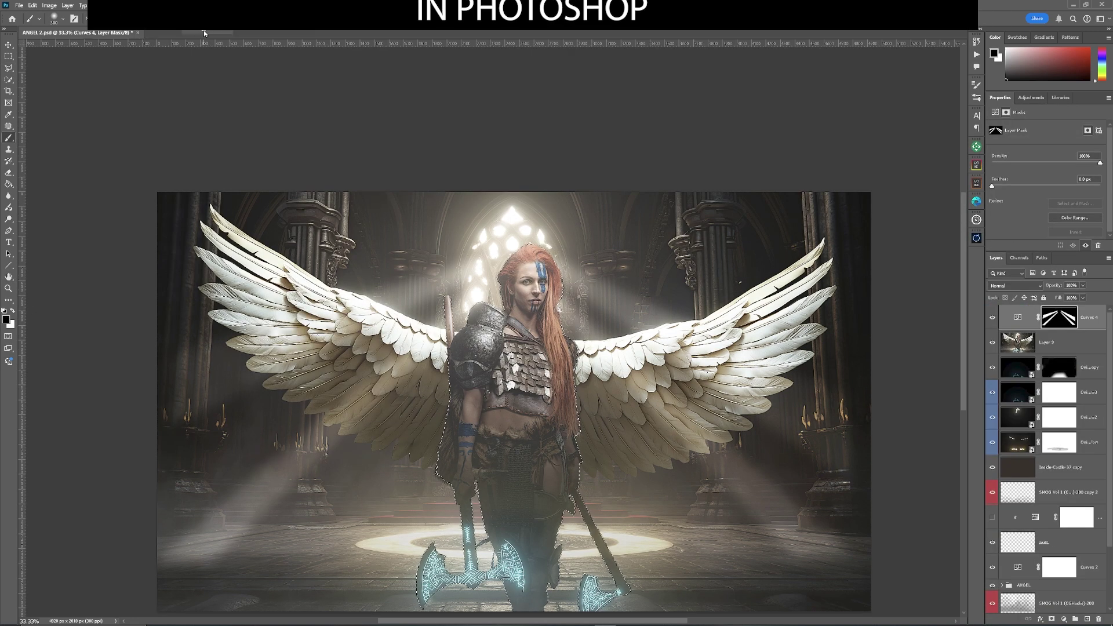